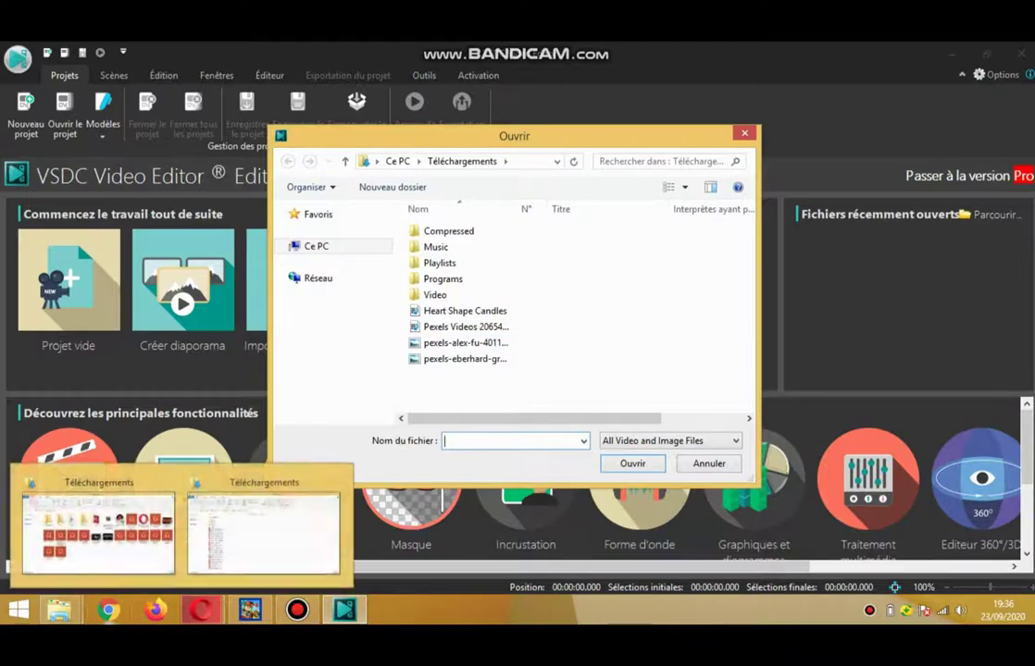
- Check the recently downloaded files in the Opera browser, and return to VSDC Video Editor
mouse_move(202, 608)
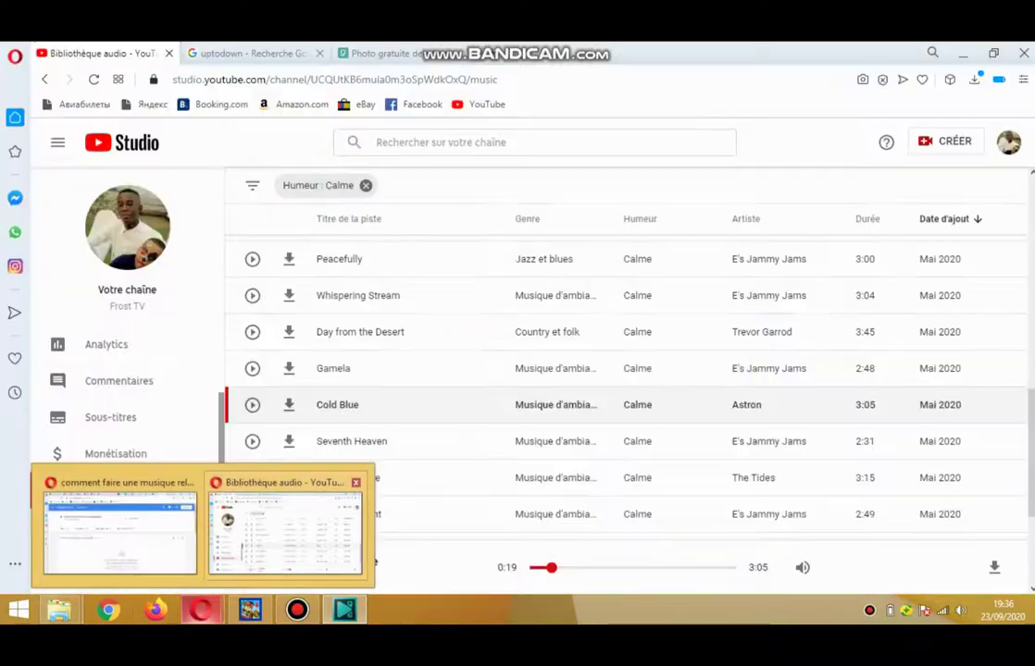
left_click(285, 532)
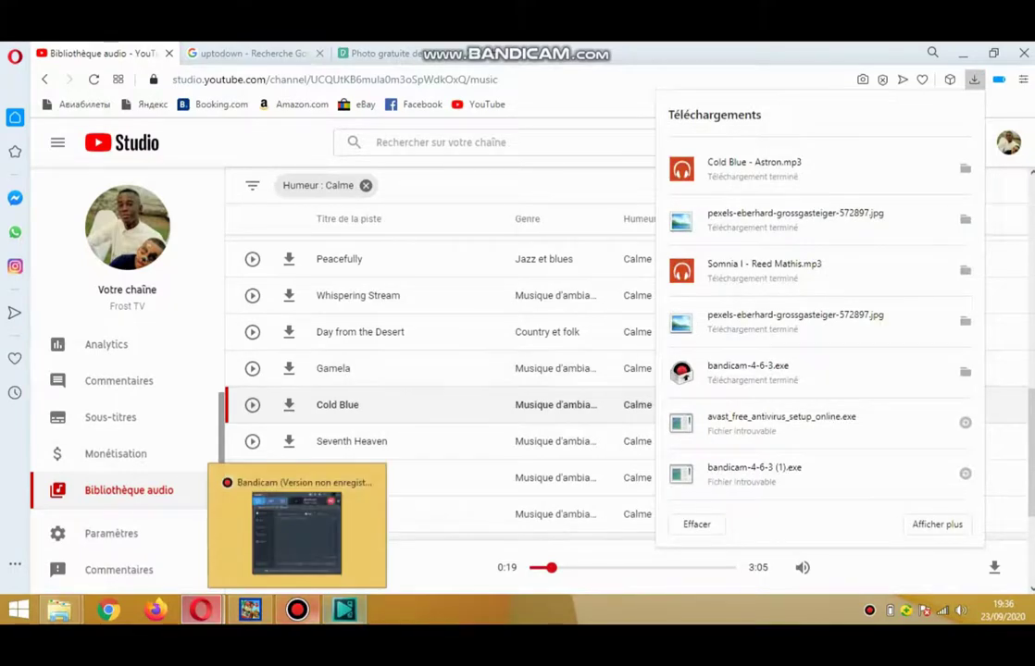
left_click(344, 608)
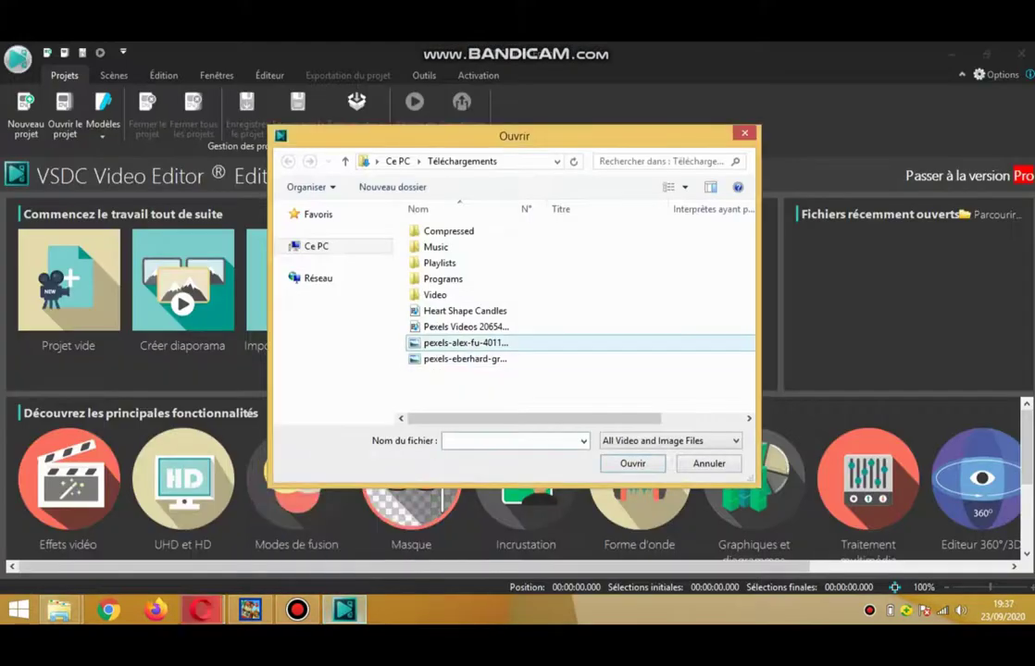
- Create a project from the pexels-eberhard-grossgasteiger-572897 image, reusing the copyright text "musique relaxante pour se rendormire plus facilement" as the project name
double_click(465, 359)
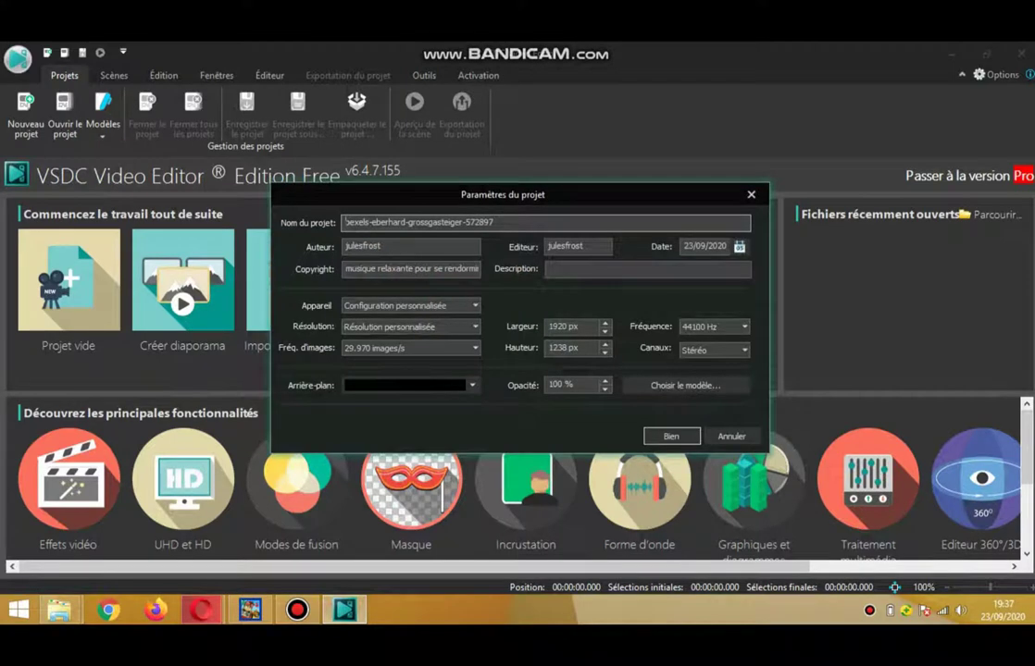
left_click_drag(496, 222, 345, 222)
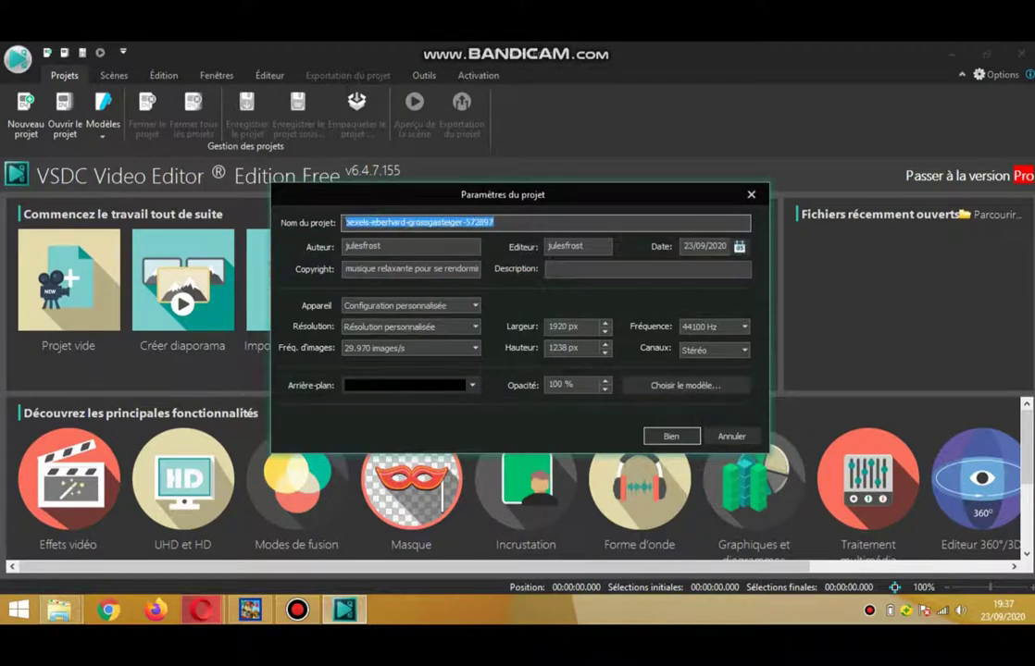
key("BackSpace")
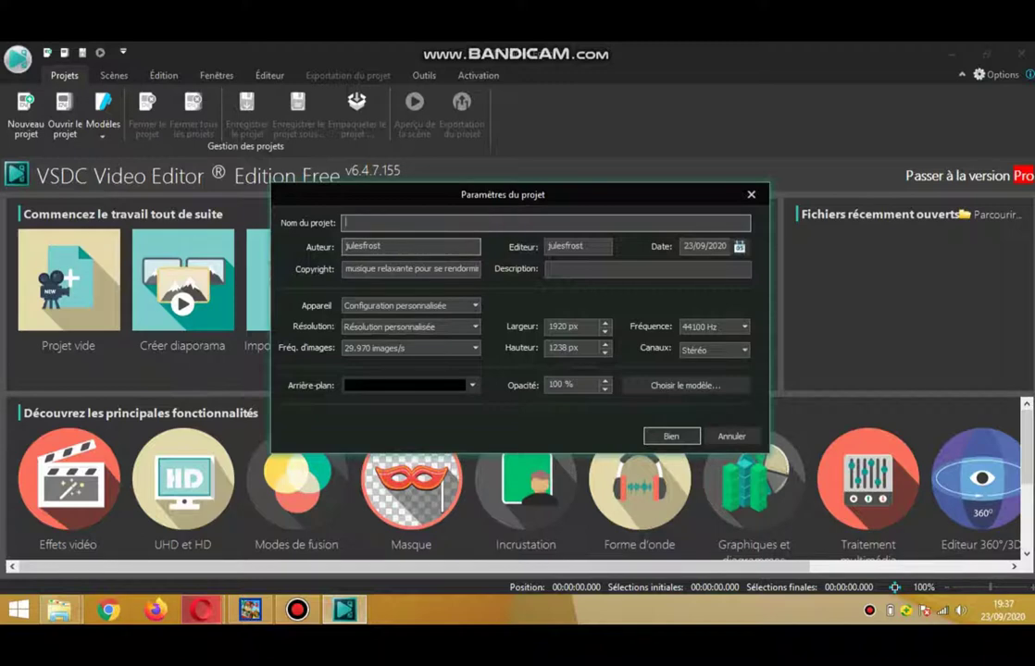
left_click_drag(344, 269, 480, 269)
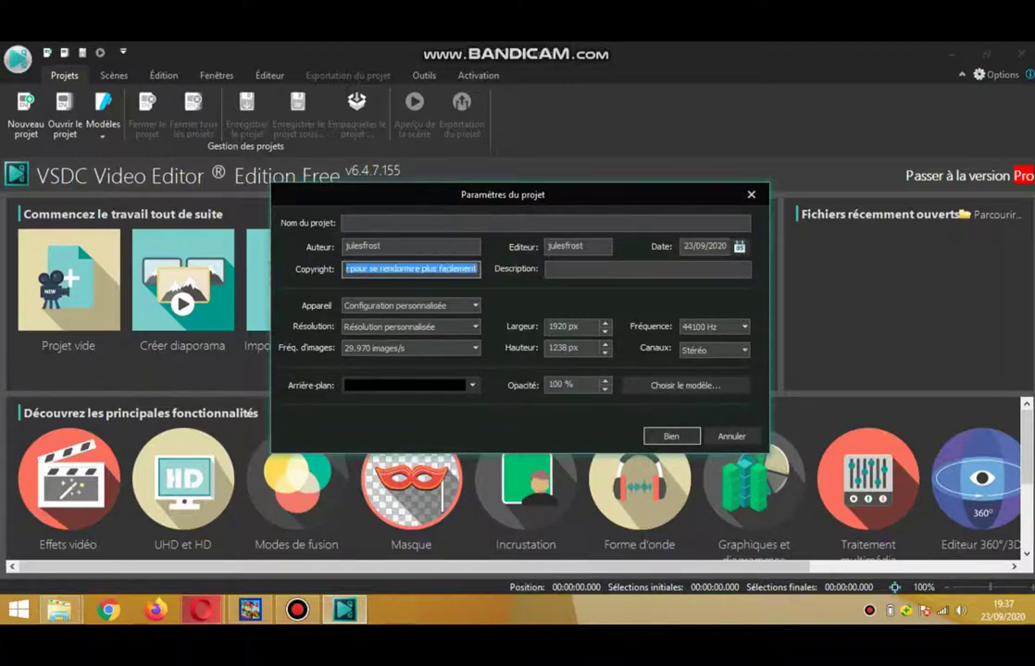
right_click(429, 270)
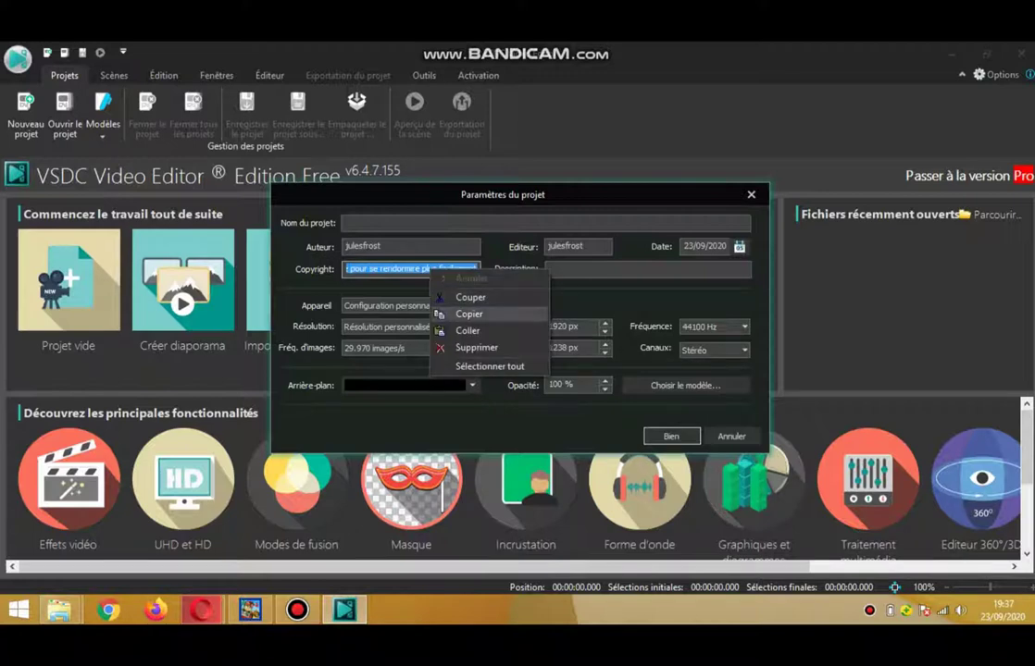
left_click(470, 314)
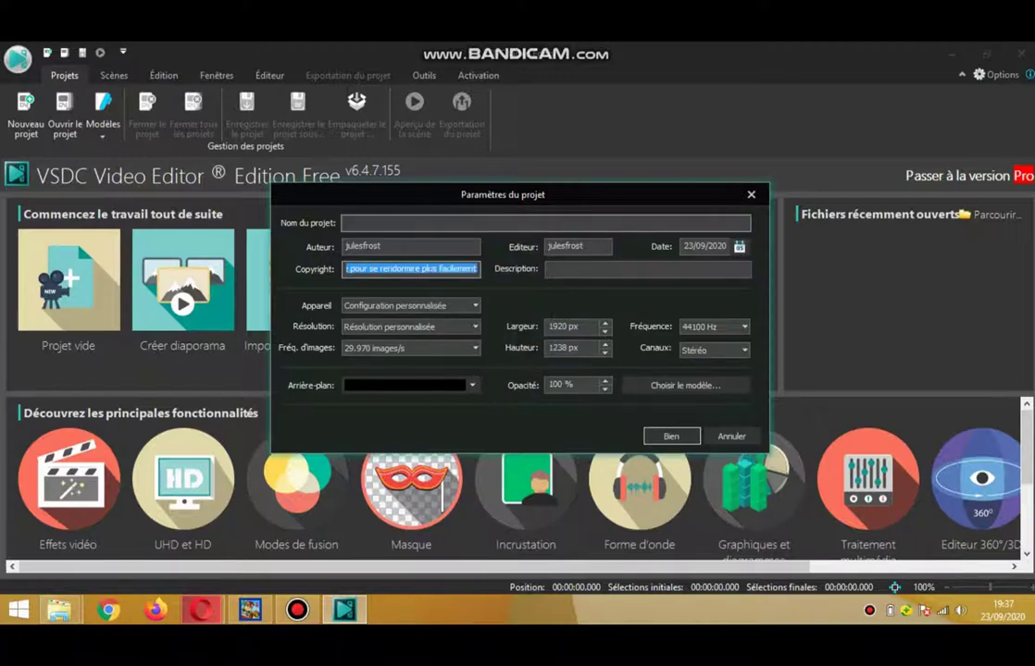
left_click(416, 223)
right_click(416, 223)
left_click(451, 280)
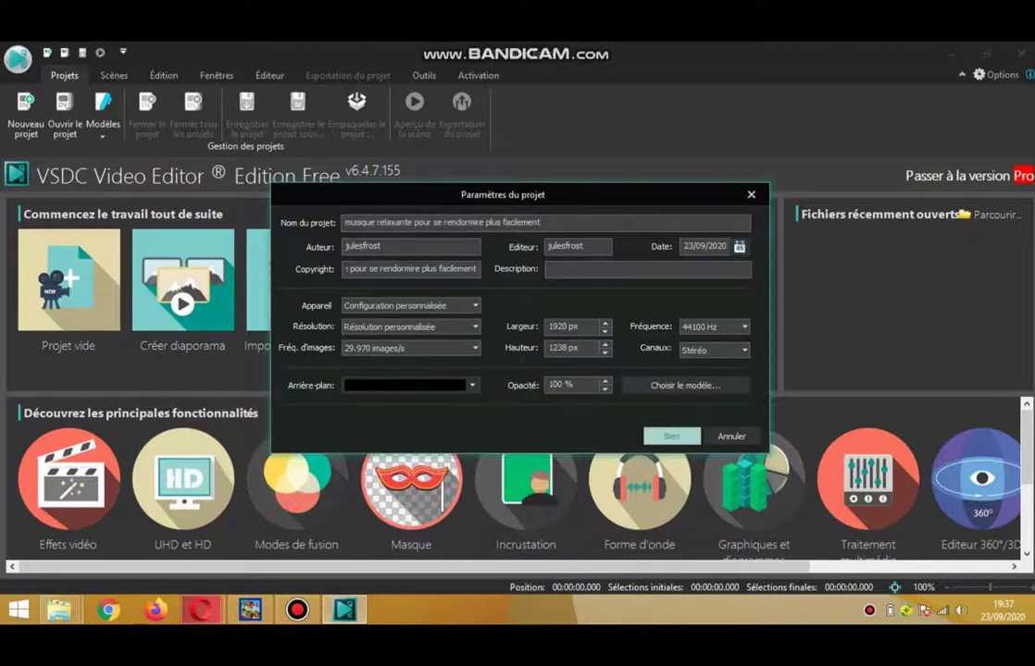
left_click(671, 436)
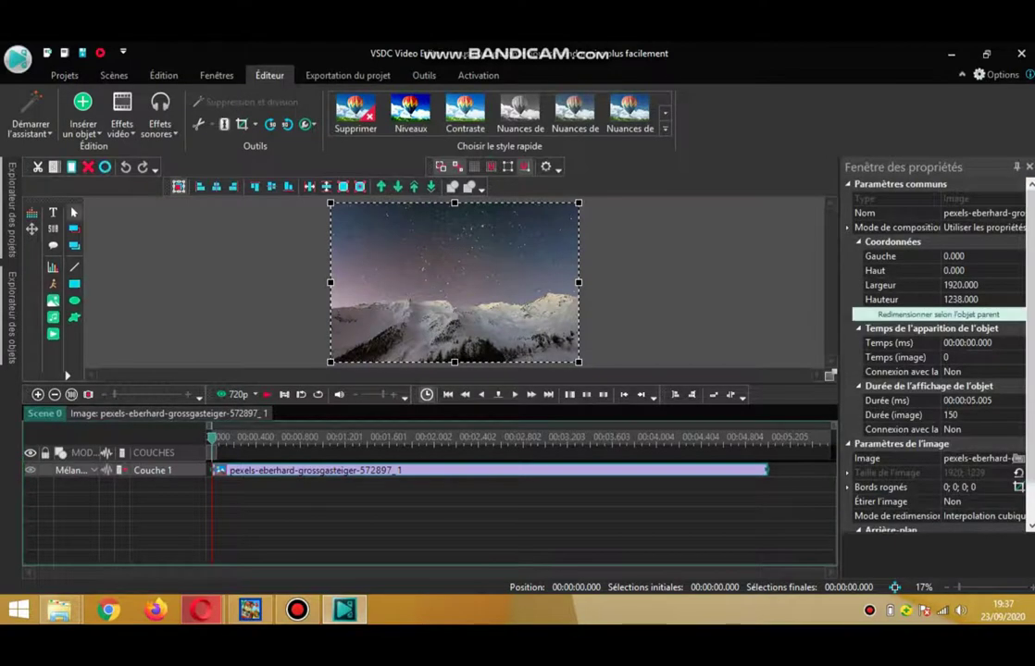
- Insert the audio file Cold Blue - Astron at the start of the scene with the default position settings
mouse_move(12, 317)
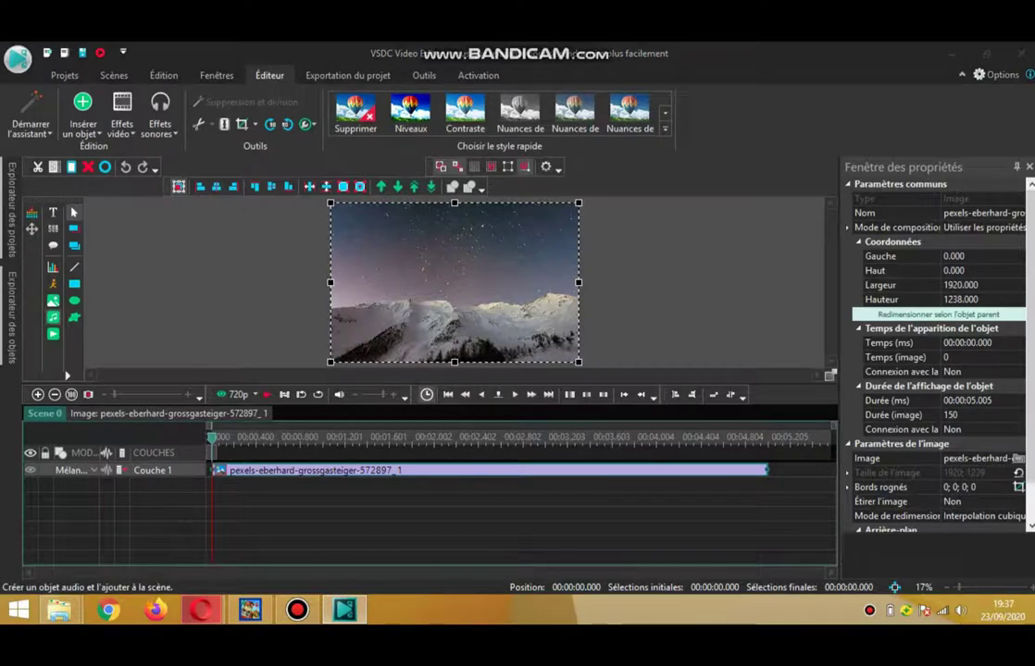
left_click(53, 318)
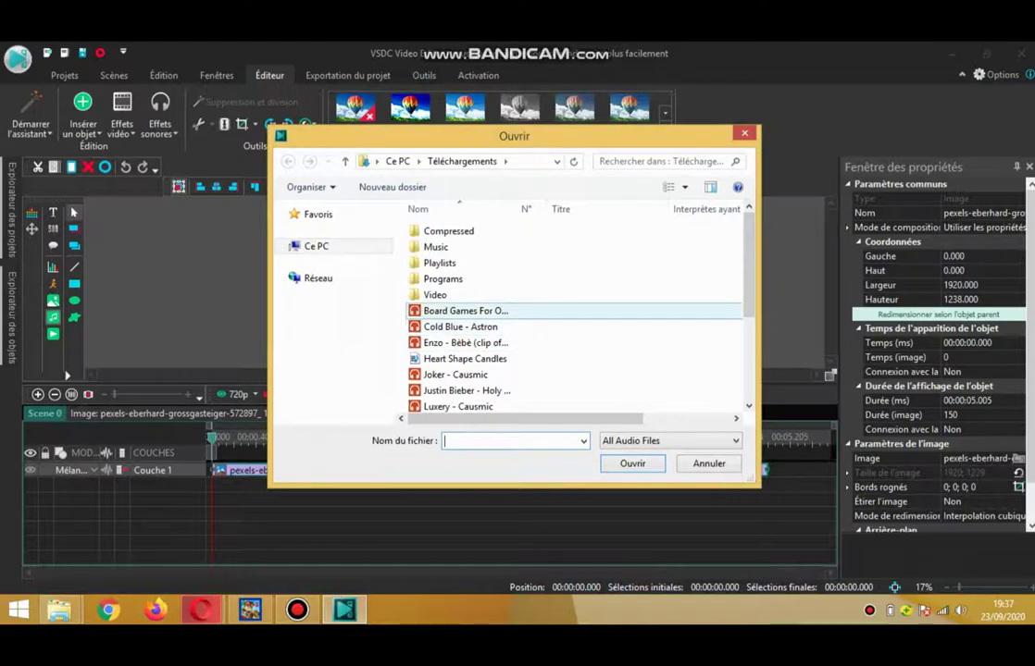
double_click(460, 326)
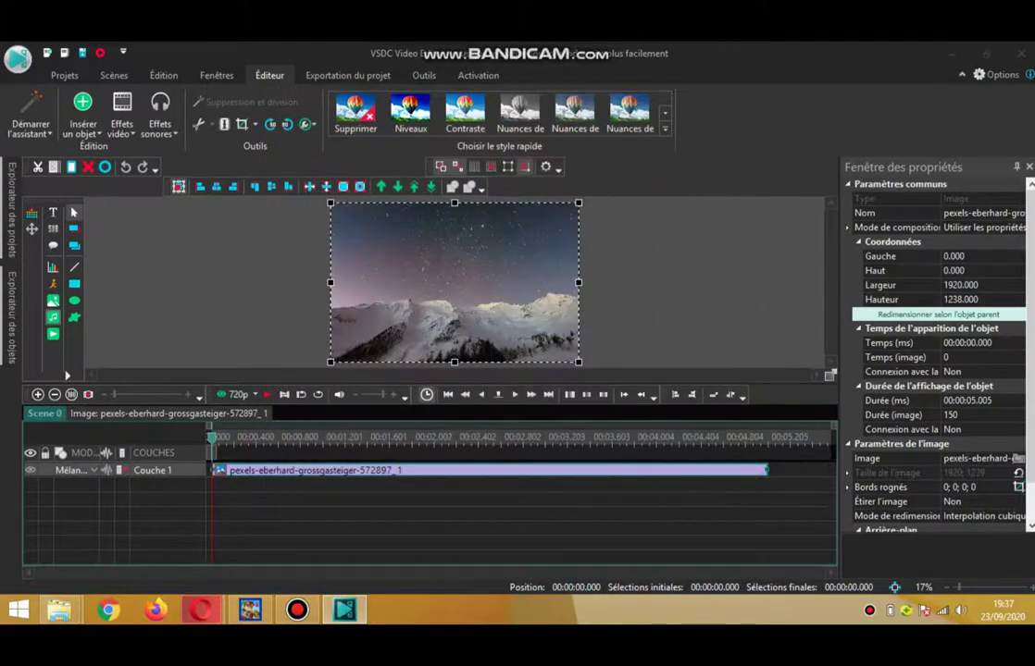
left_click(663, 398)
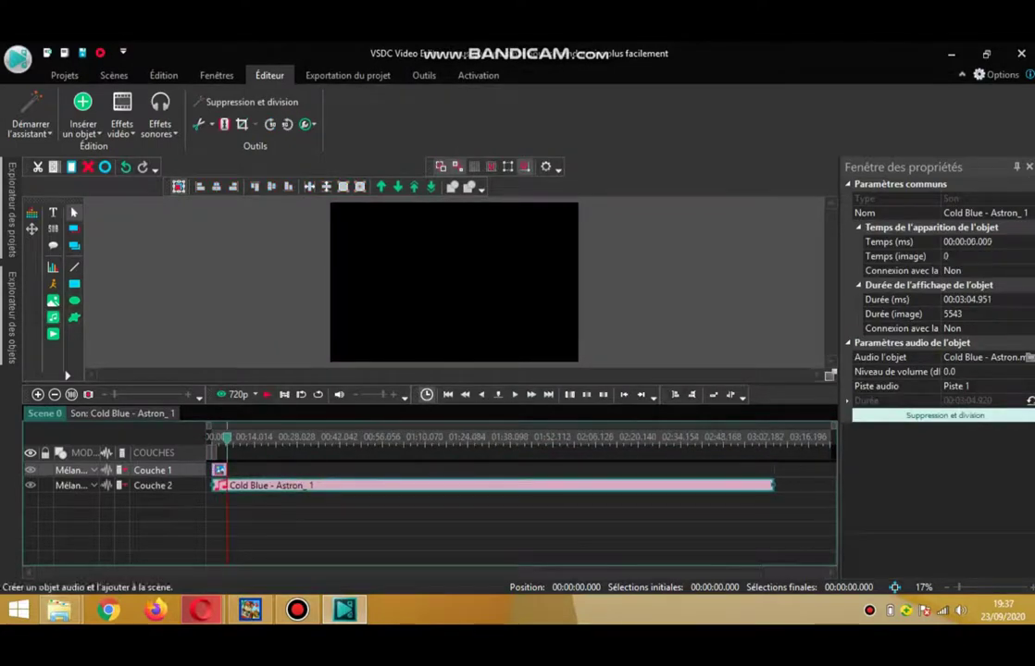
- Insert a second copy of Cold Blue - Astron and place it directly after the first on Couche 2
left_click(53, 318)
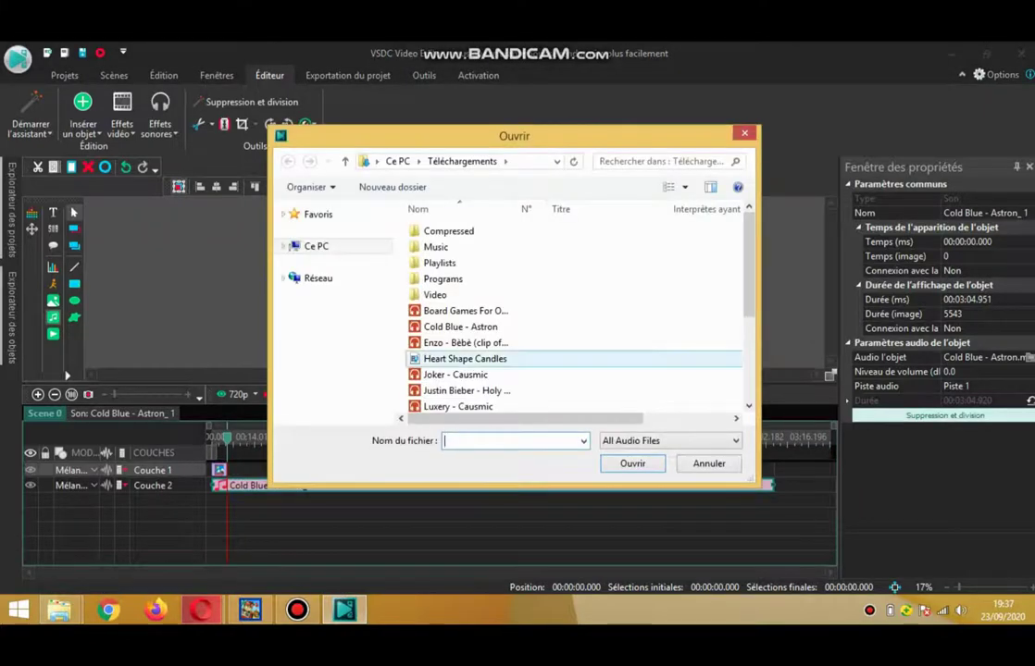
double_click(460, 326)
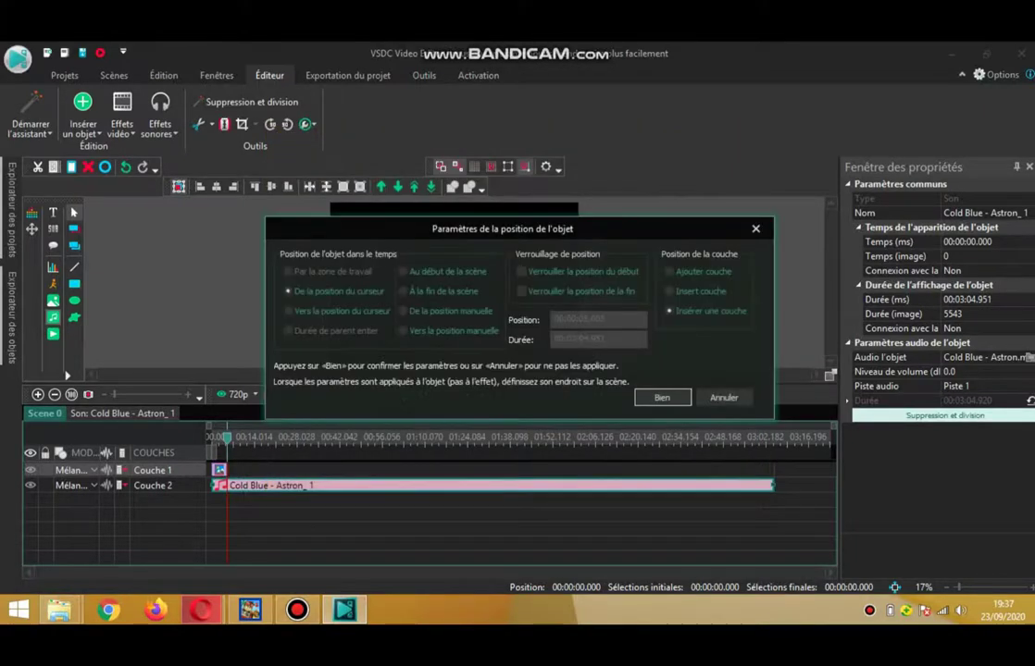
left_click(662, 397)
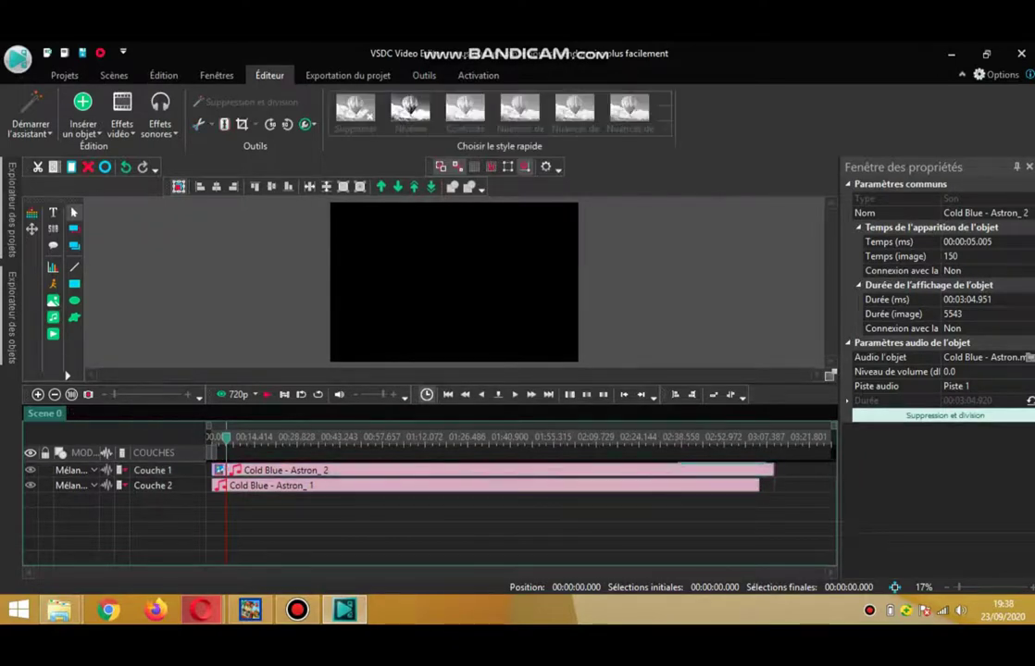
left_click_drag(285, 470, 817, 485)
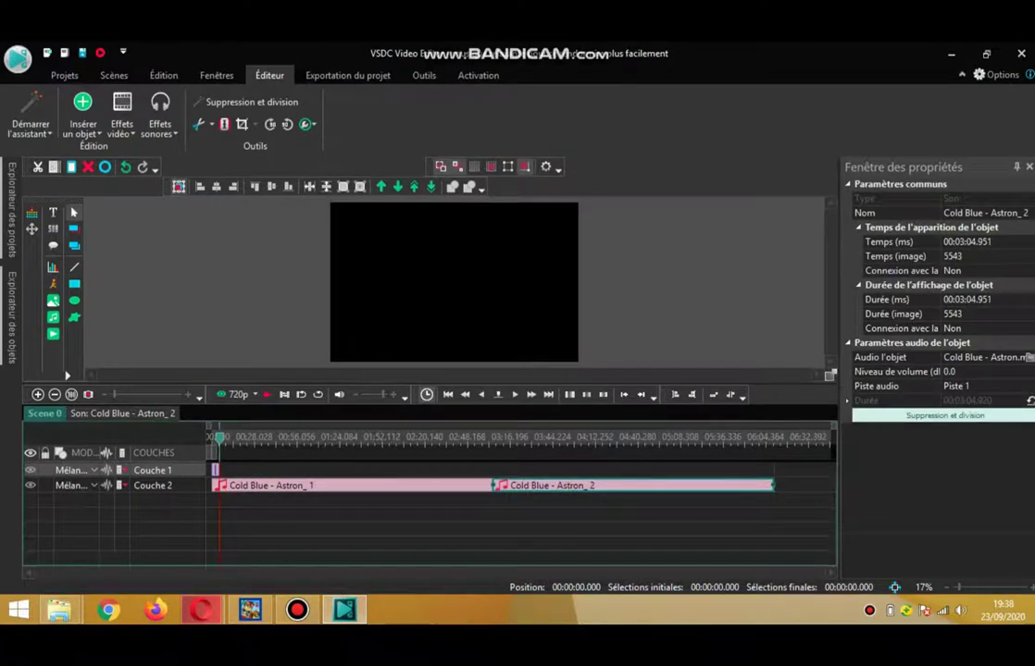
- Extend the image clip on Couche 1 to about 6:06, close to the end of the second audio clip
mouse_move(216, 471)
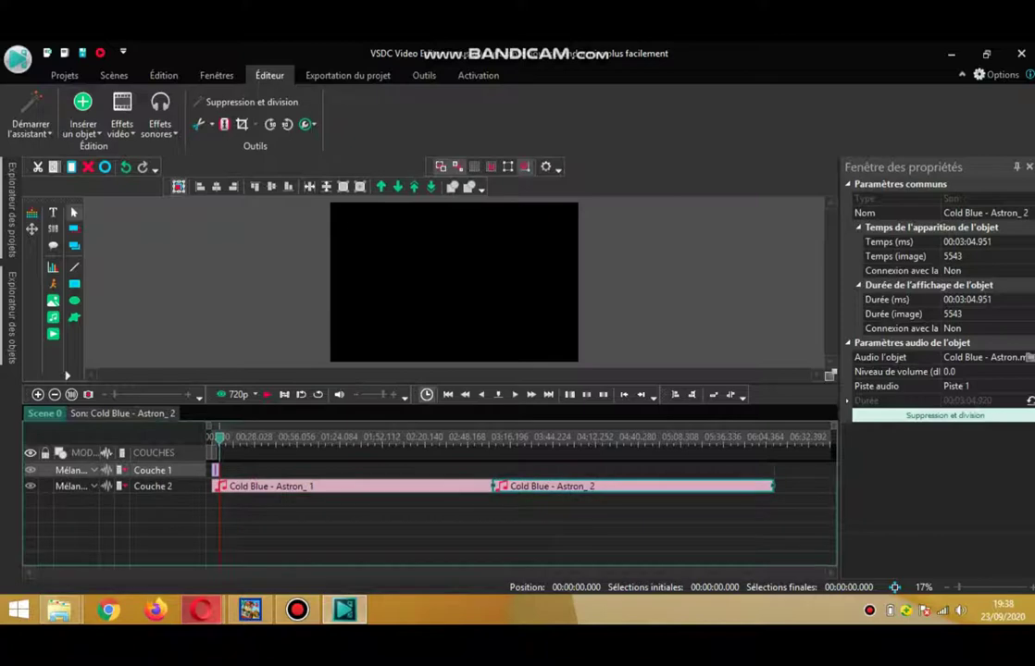
left_click(214, 471)
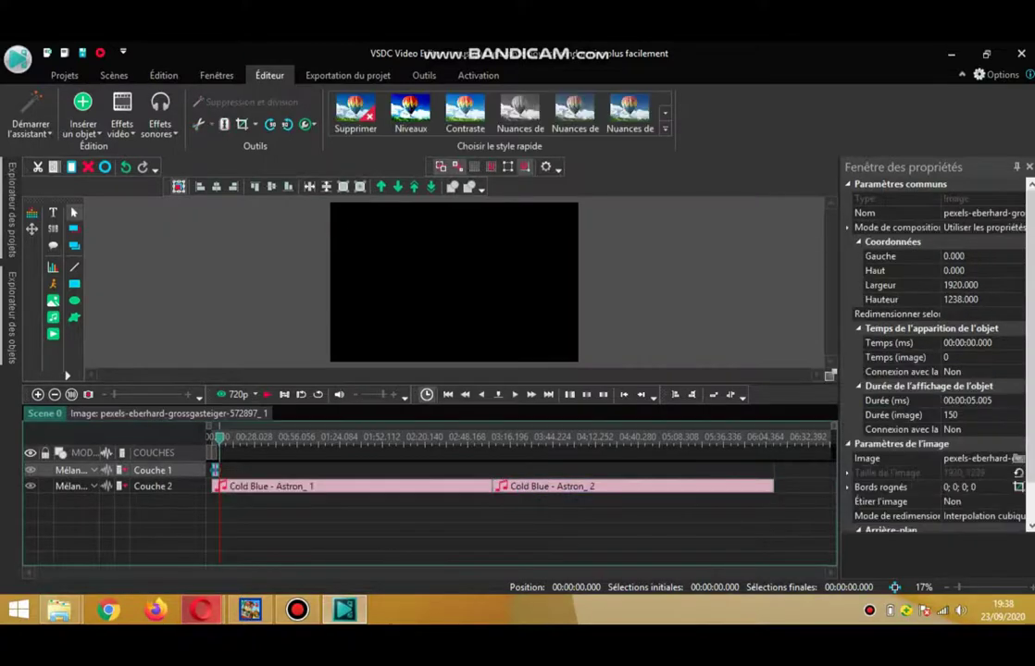
left_click_drag(219, 470, 487, 470)
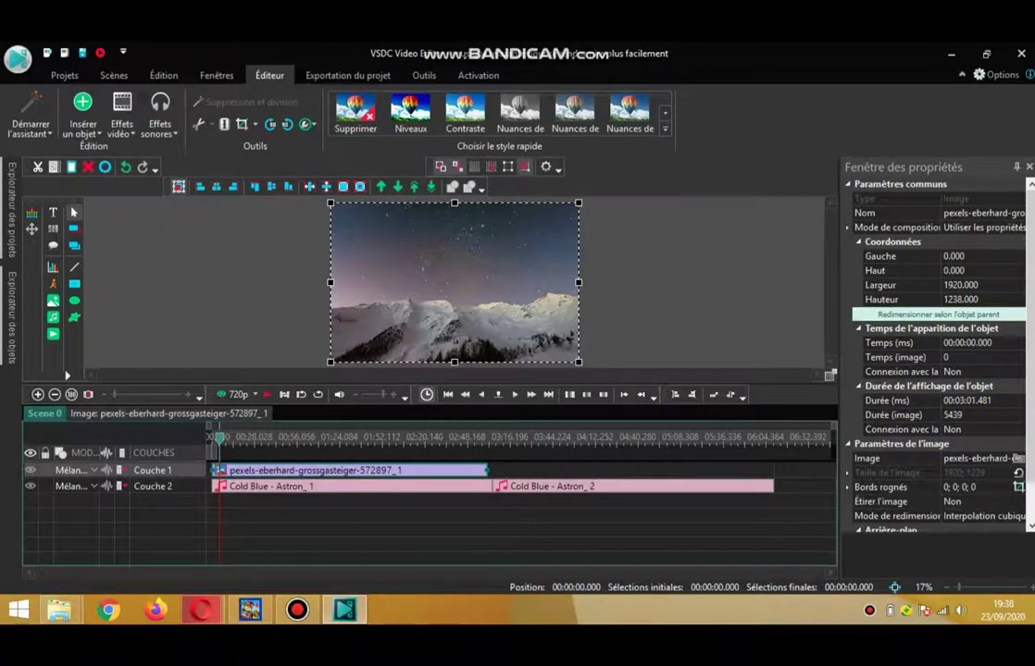
left_click_drag(487, 470, 765, 470)
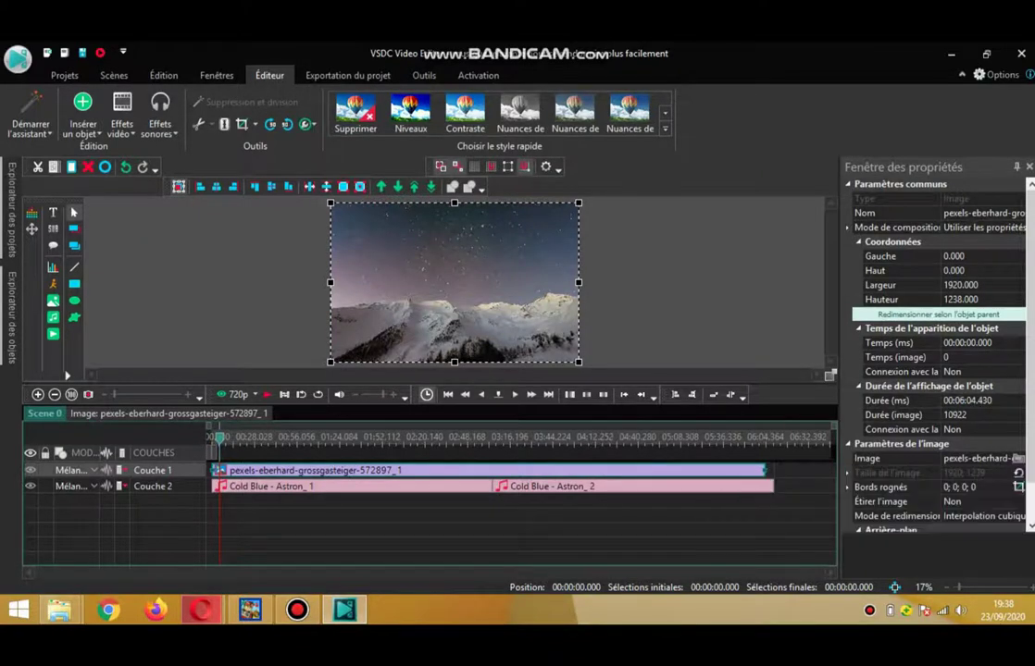
mouse_move(764, 470)
left_mouse_down()
mouse_move(778, 470)
mouse_move(763, 470)
left_mouse_up()
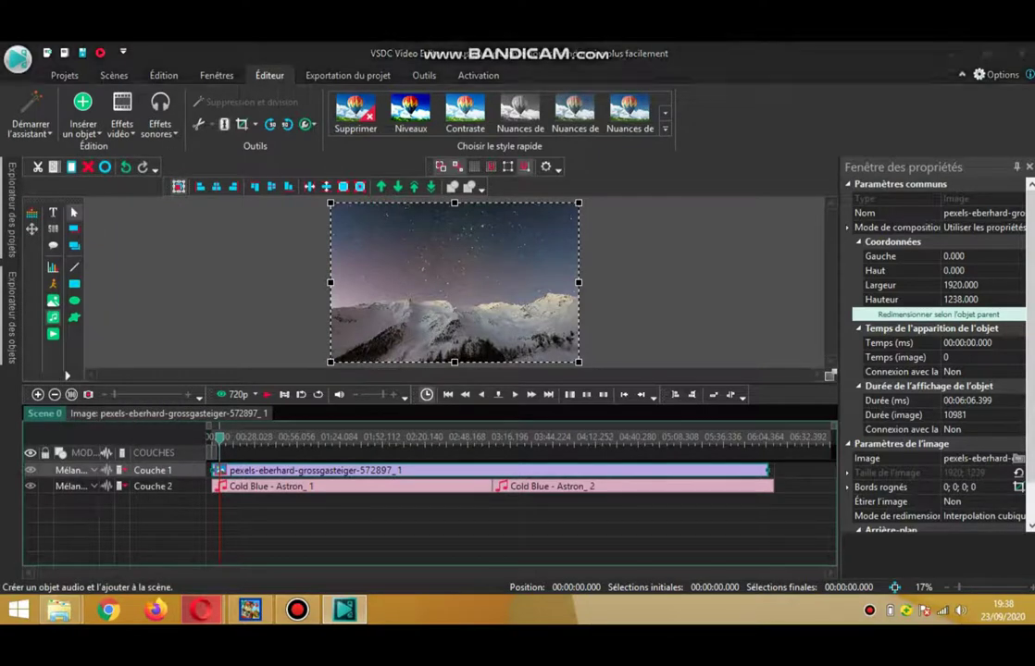
- Insert a third copy of Cold Blue - Astron and place it on Couche 2 directly after the second
left_click(53, 318)
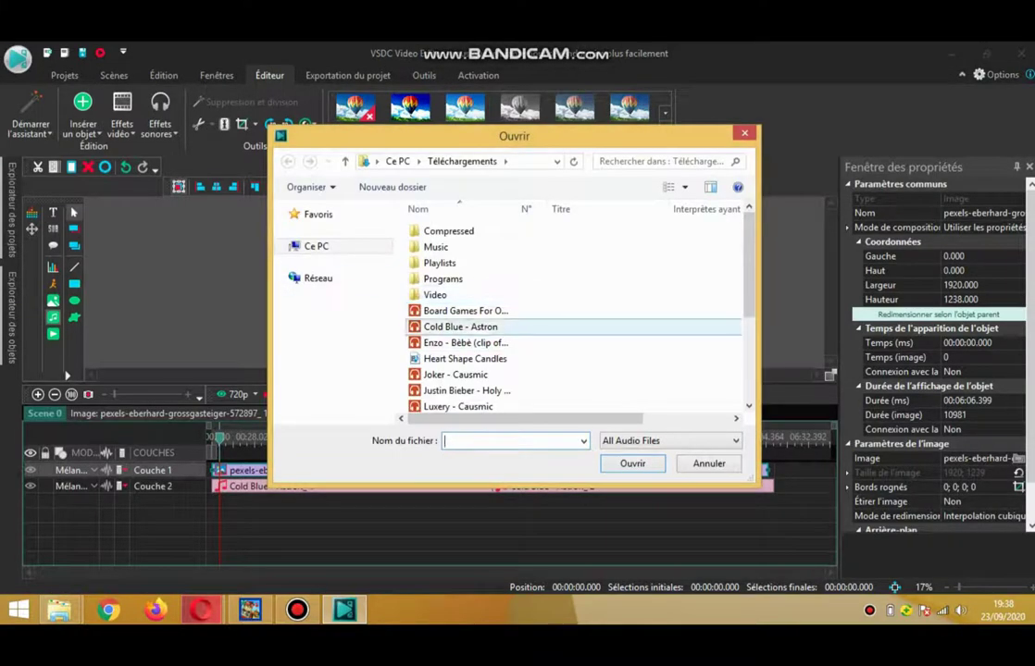
double_click(460, 327)
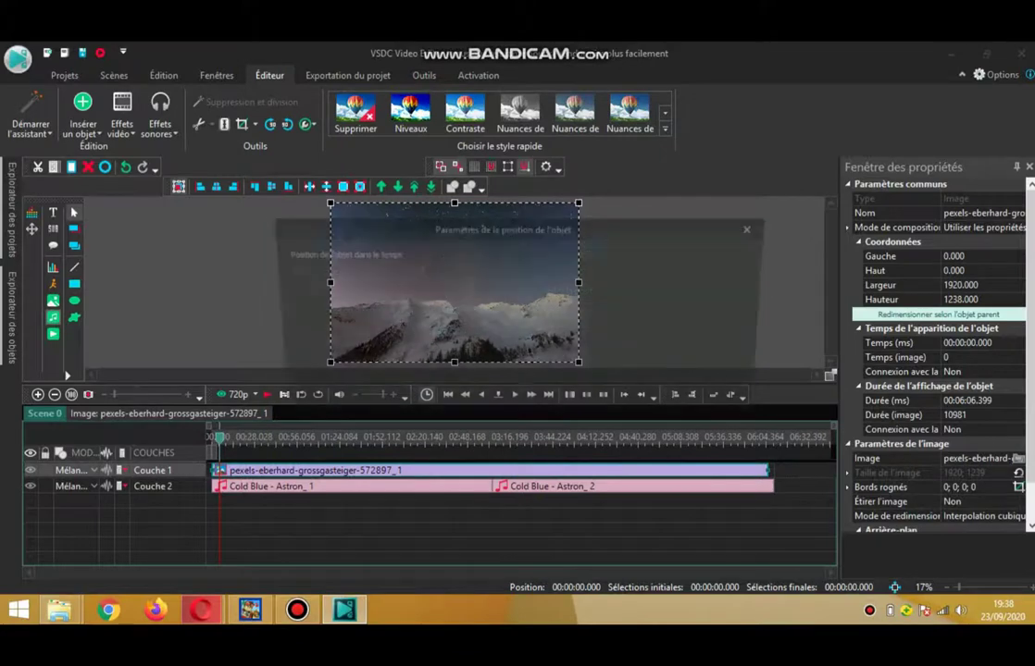
key("Return")
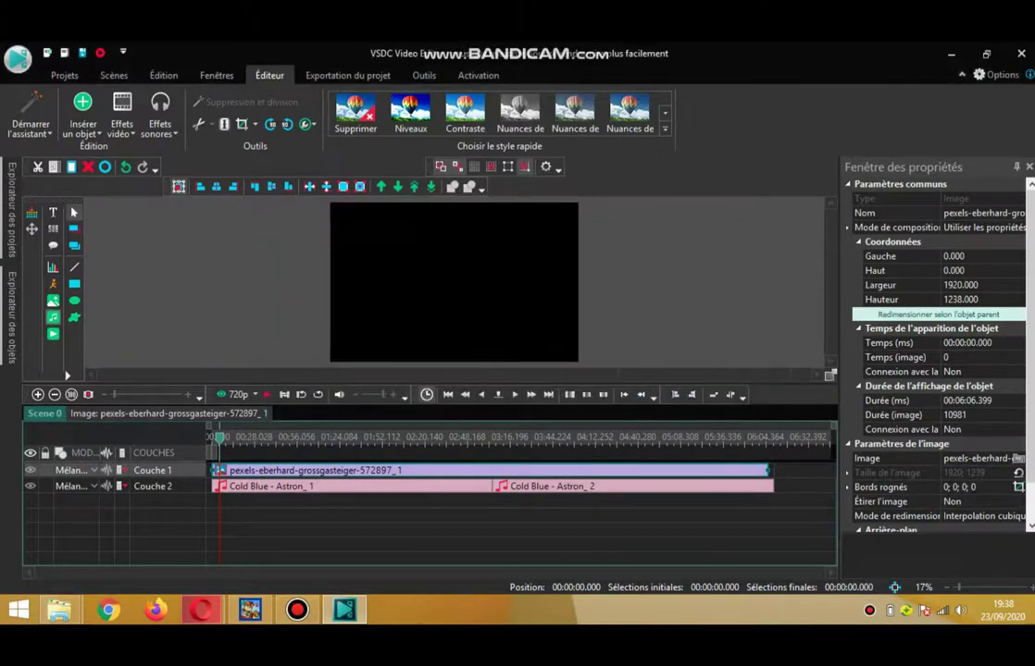
left_click_drag(681, 470, 684, 486)
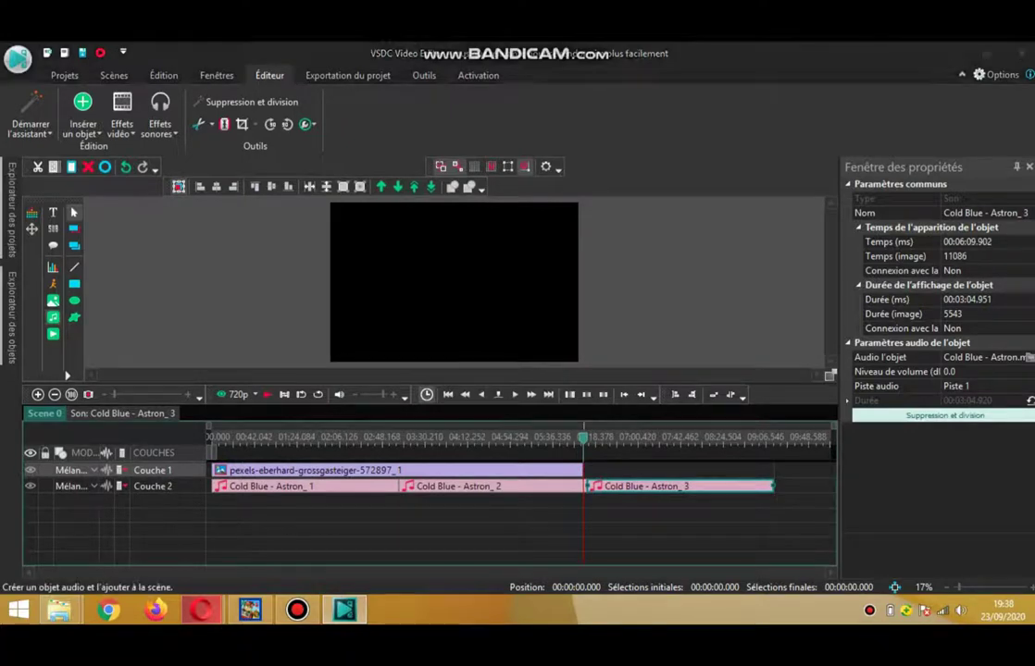
- Insert a fourth copy of Cold Blue - Astron and place it on Couche 2 directly after the third
left_click(53, 318)
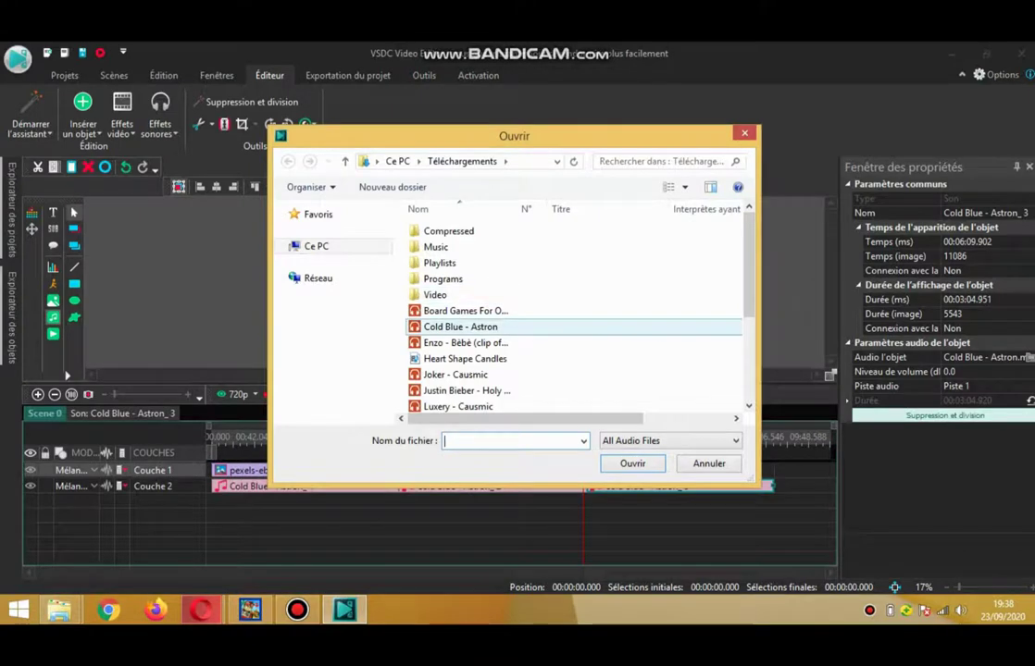
double_click(459, 327)
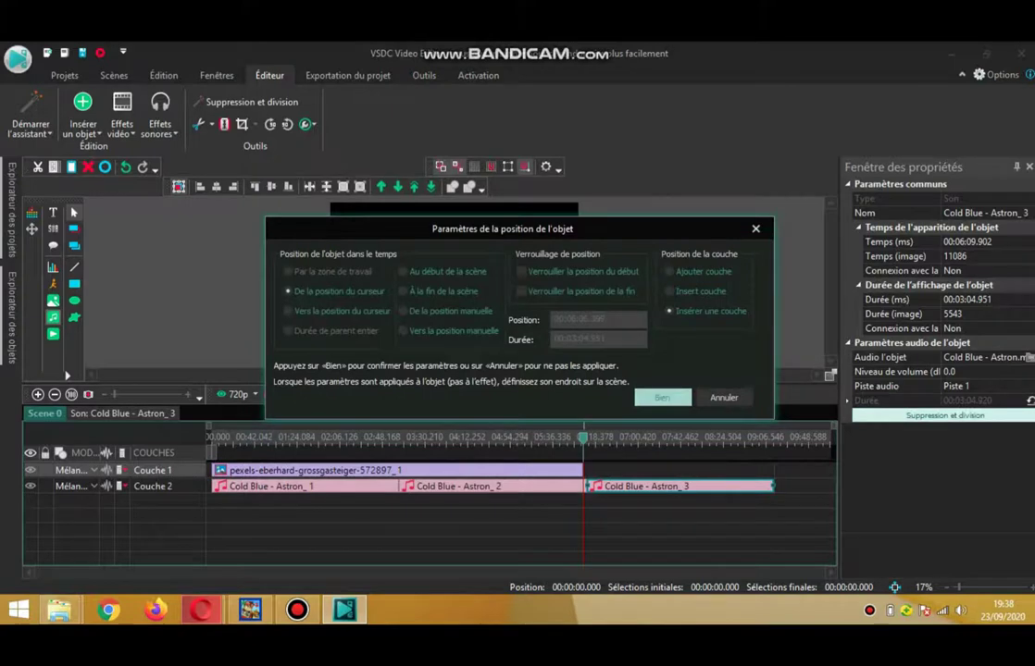
key("Return")
left_click_drag(638, 470, 829, 486)
mouse_move(703, 486)
left_mouse_down()
mouse_move(716, 486)
mouse_move(700, 486)
left_mouse_up()
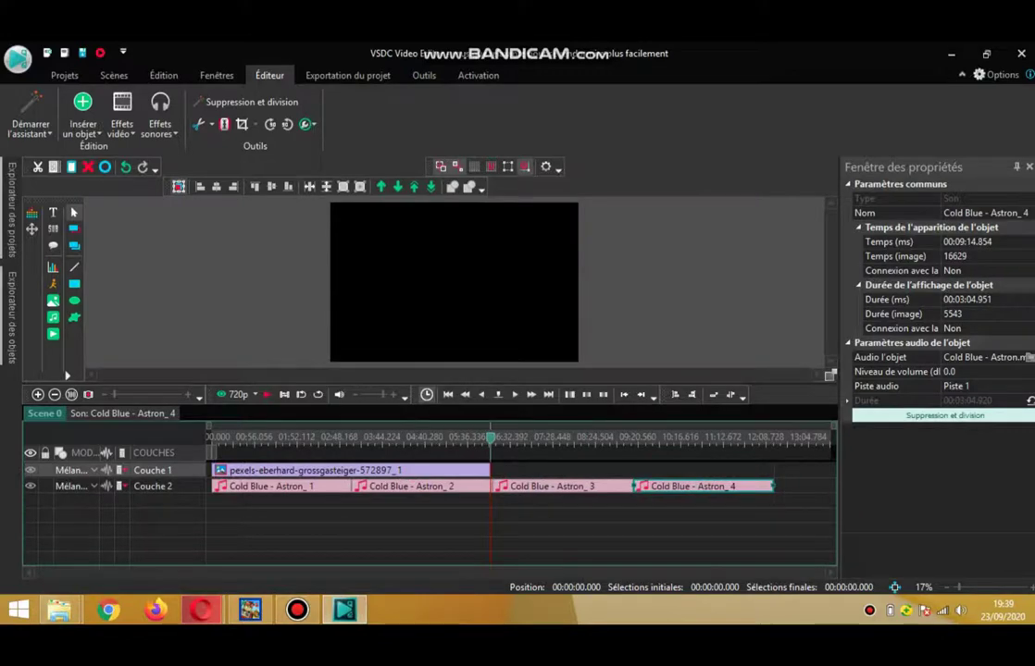
- Extend the image clip on Couche 1 to the end of the fourth audio clip, about 12:20 long
left_click(421, 470)
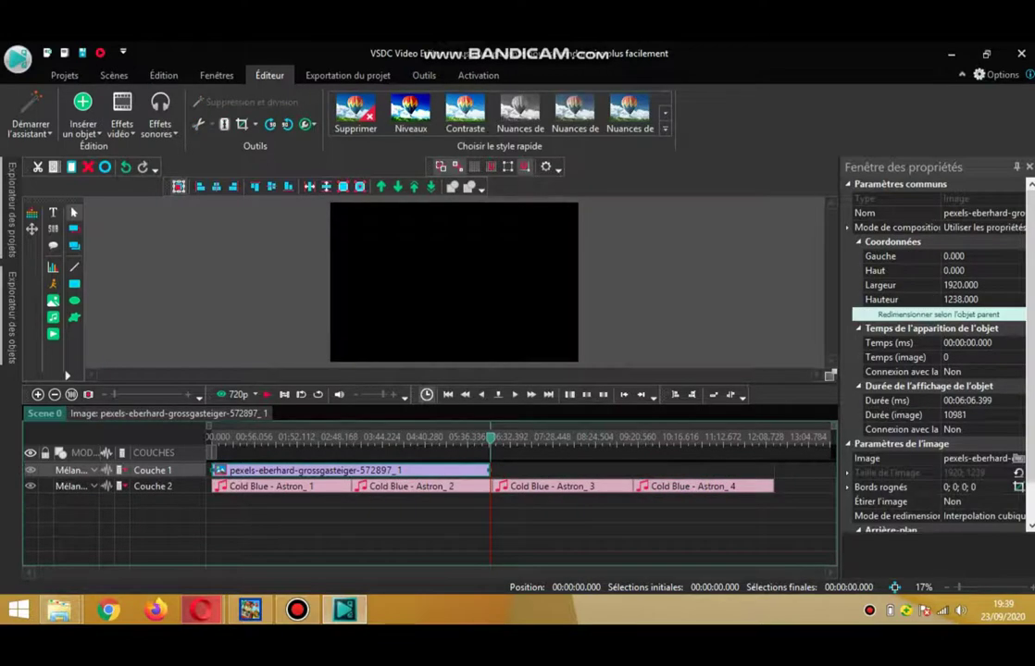
left_click_drag(489, 470, 738, 470)
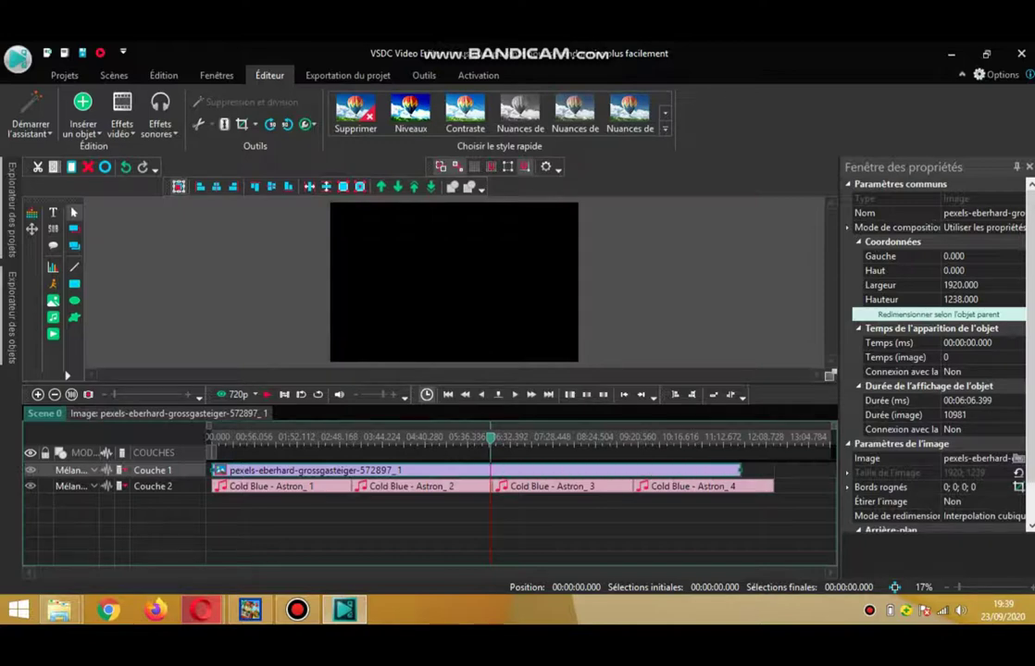
left_click_drag(748, 470, 772, 470)
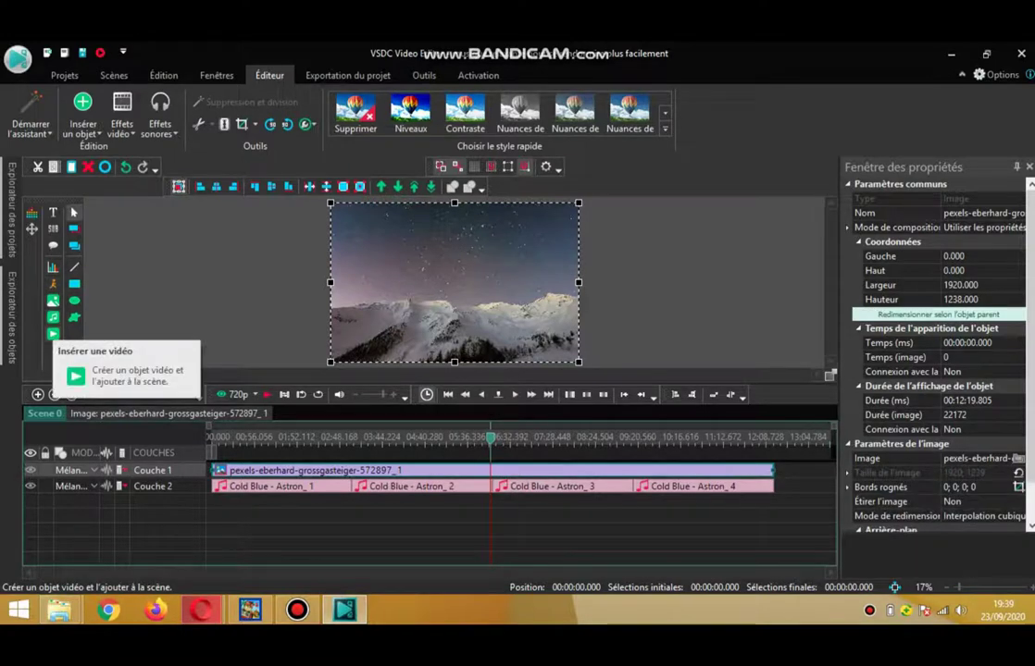
- Insert a fifth copy of Cold Blue - Astron and place it on Couche 2 directly after the fourth
left_click(52, 317)
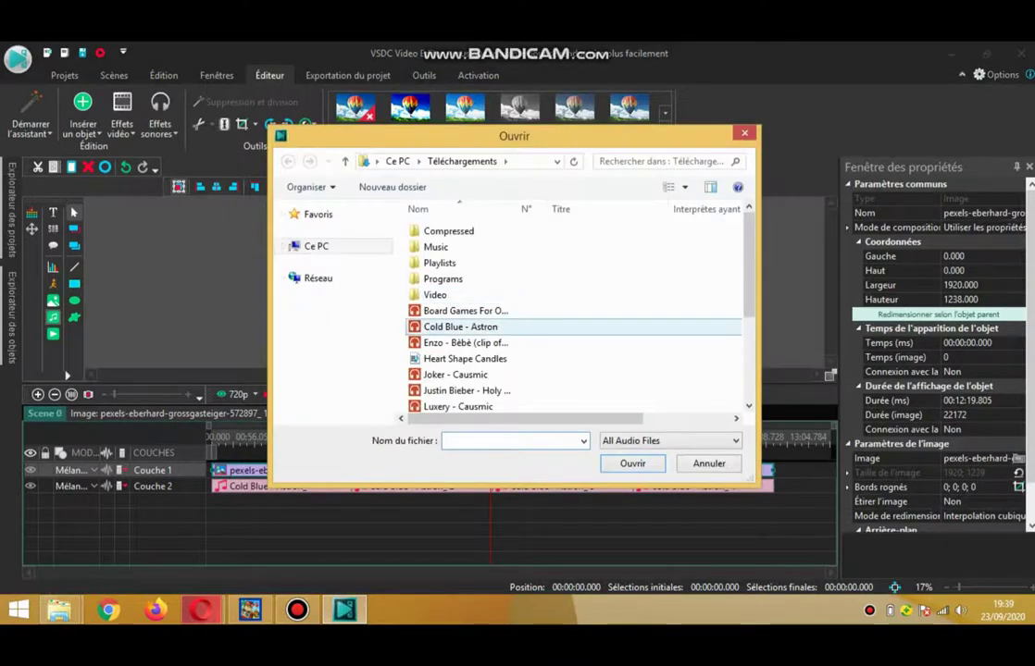
double_click(460, 327)
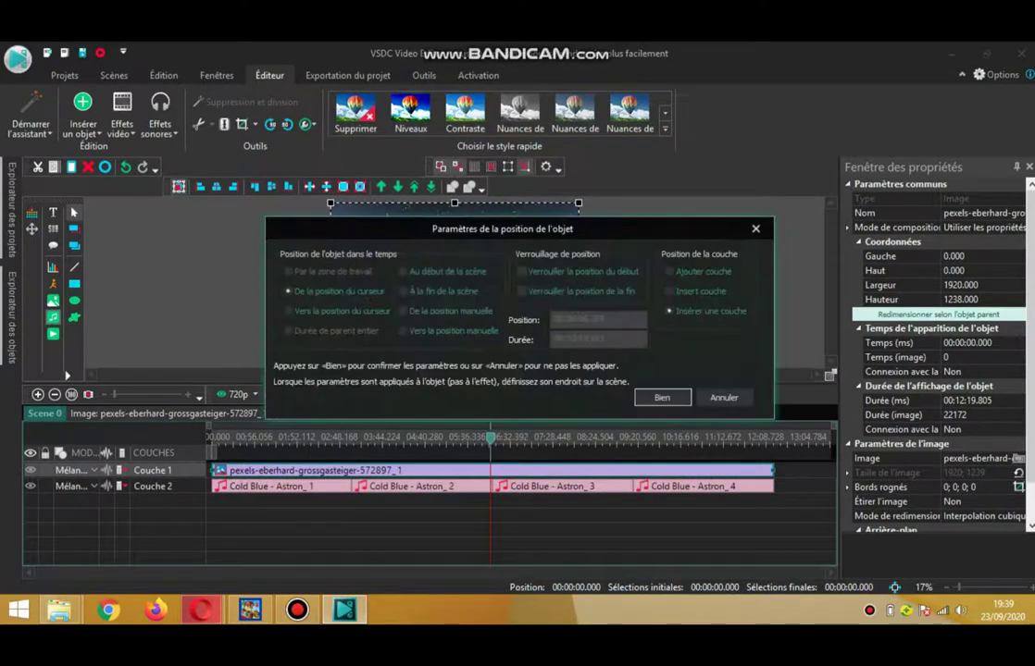
left_click(663, 398)
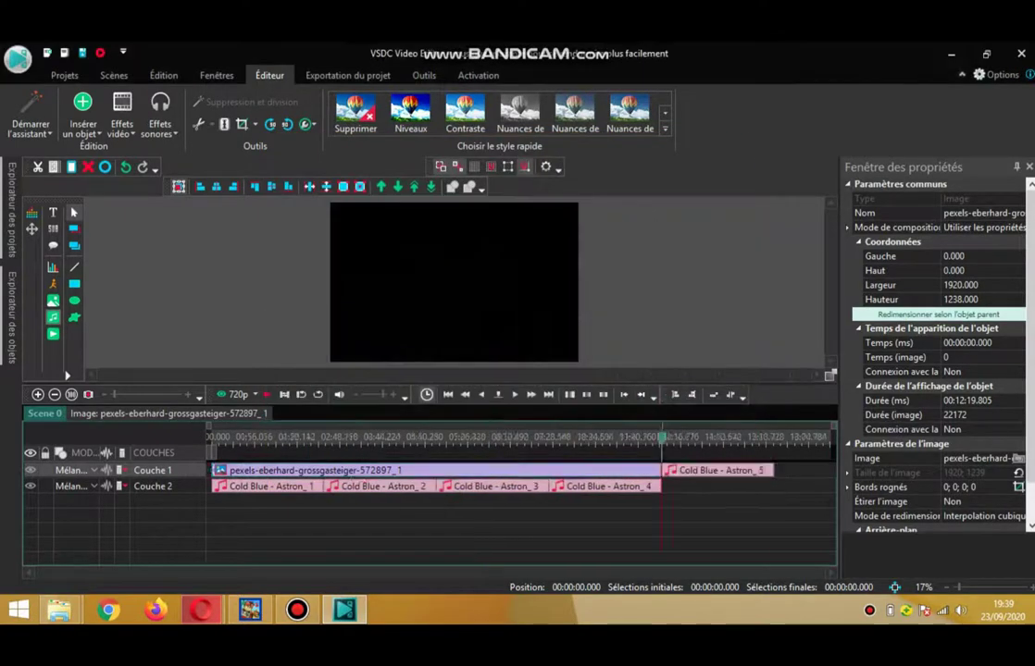
left_click_drag(717, 470, 710, 486)
- Extend the image clip on Couche 1 to the end of the fifth audio clip, about 15:25 long
left_click(633, 470)
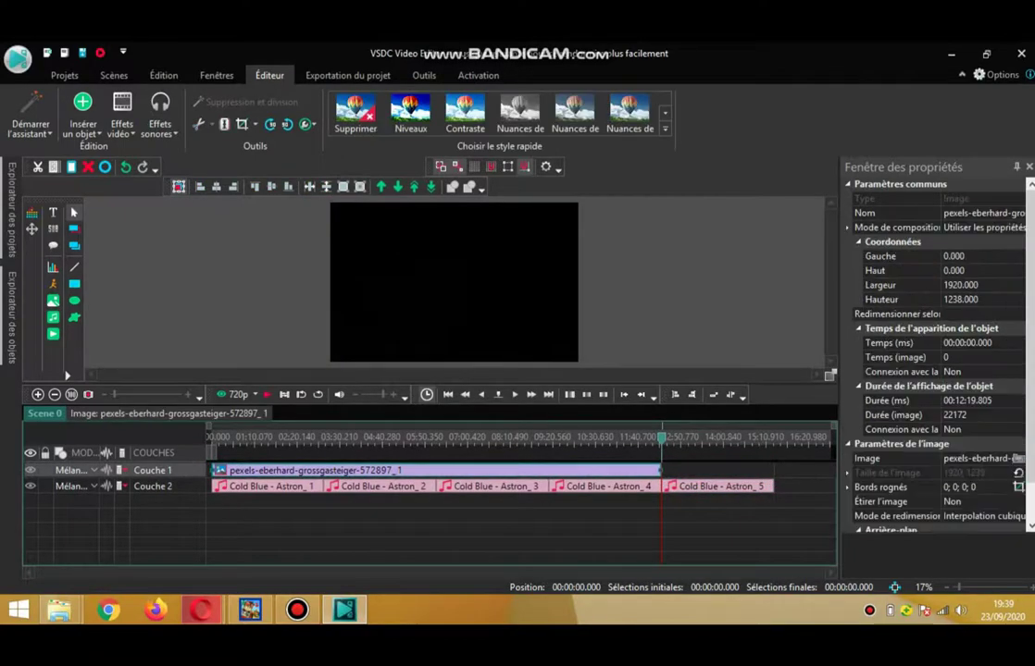
left_click(639, 524)
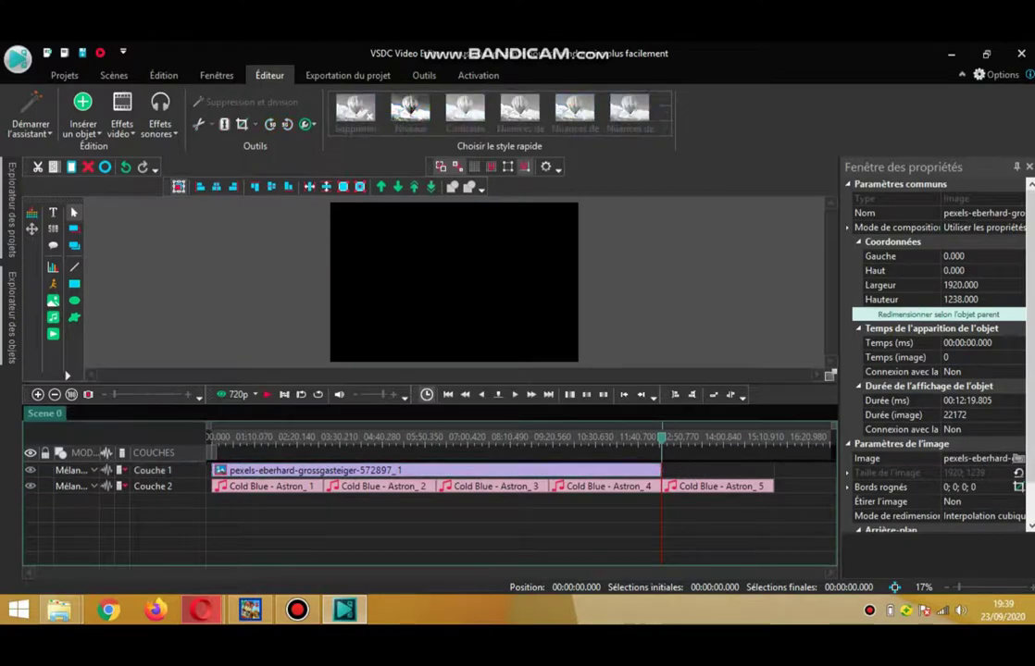
left_click(635, 471)
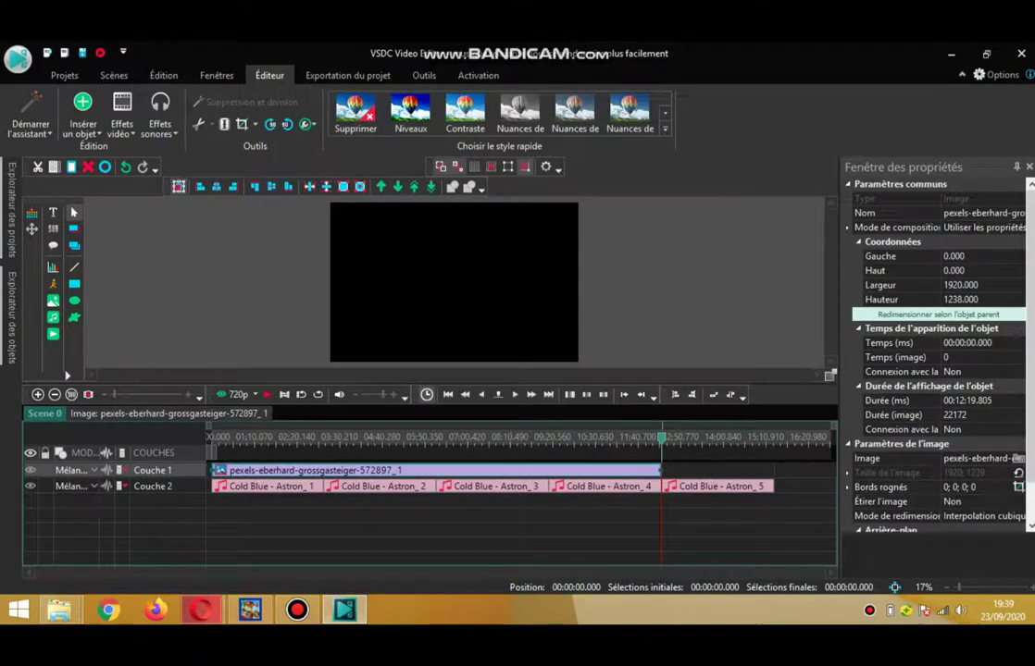
left_click_drag(660, 470, 751, 470)
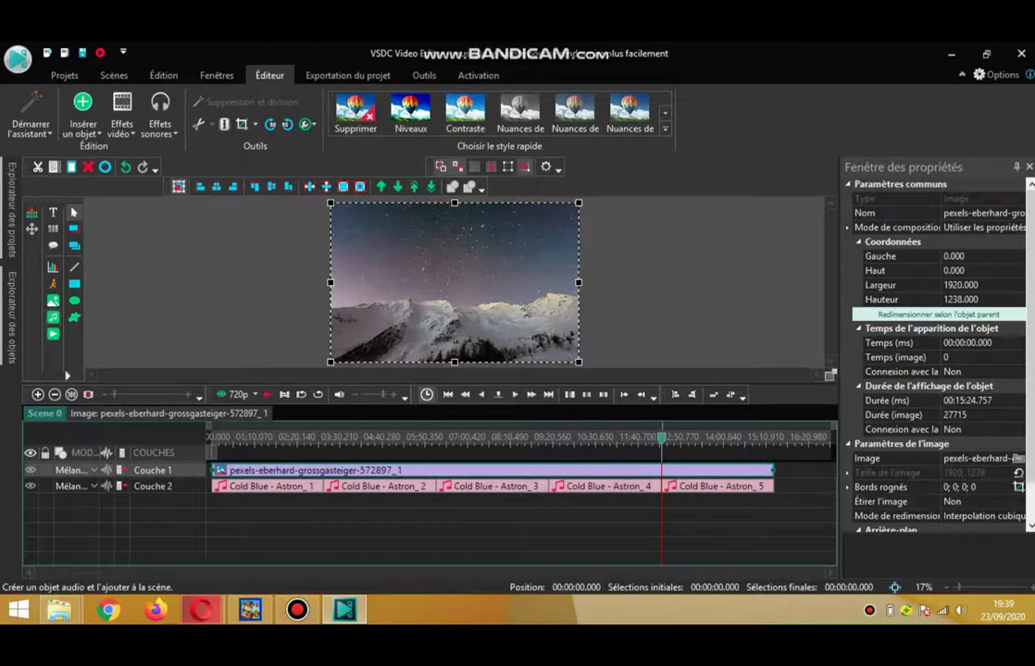
- Insert a sixth copy of Cold Blue - Astron after the fifth on Couche 2 and extend the image clip to its end, about 18:30
left_click(53, 318)
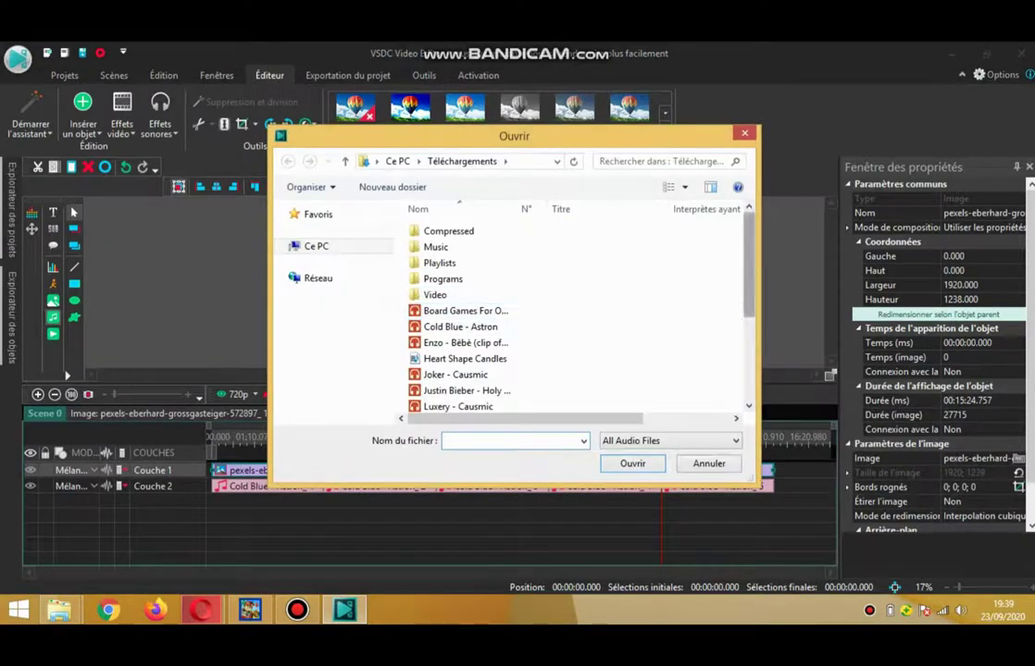
scroll(592, 294, "down", 1)
scroll(592, 294, "down", 1)
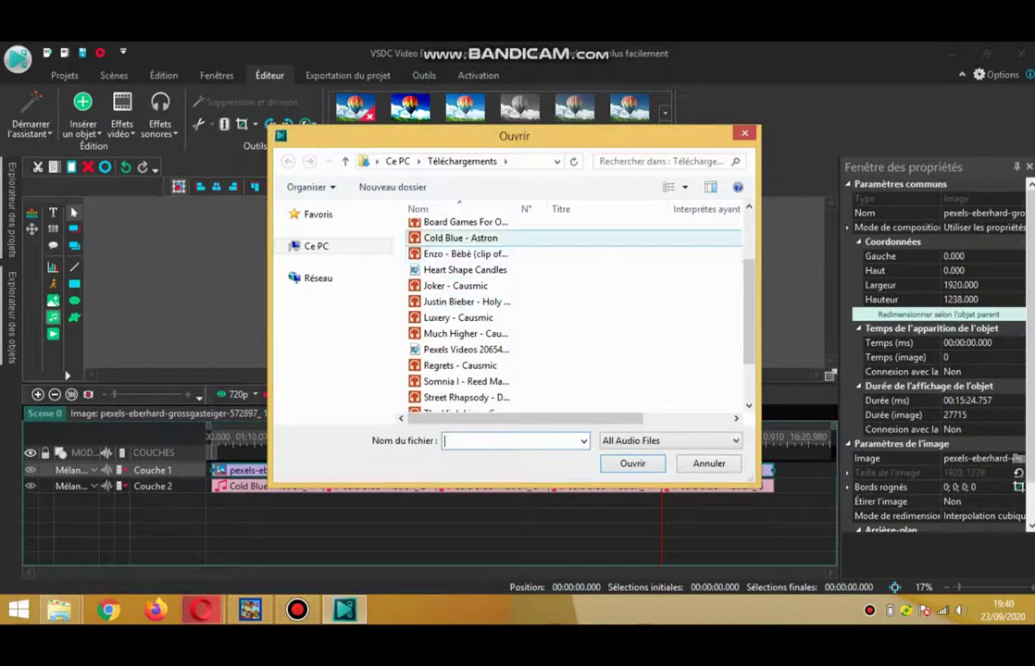
double_click(460, 238)
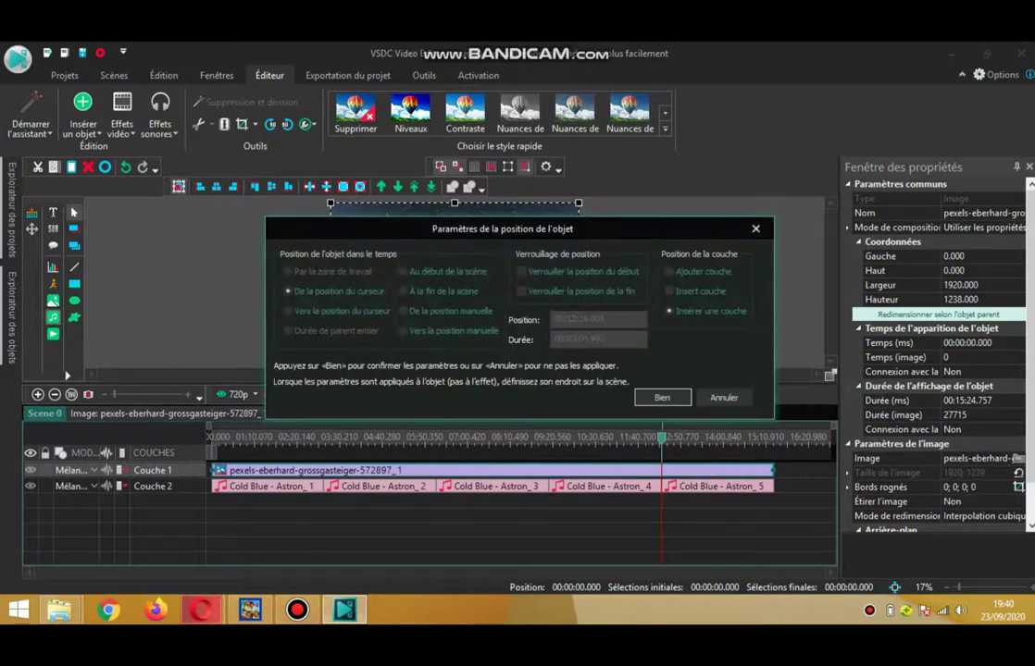
left_click(663, 397)
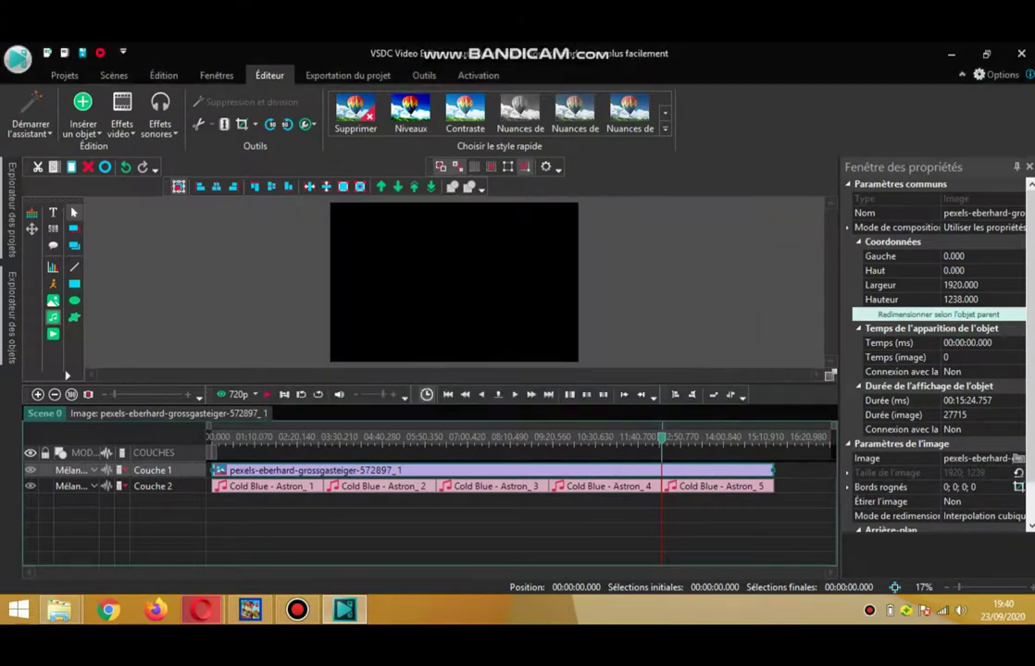
left_click_drag(726, 470, 732, 486)
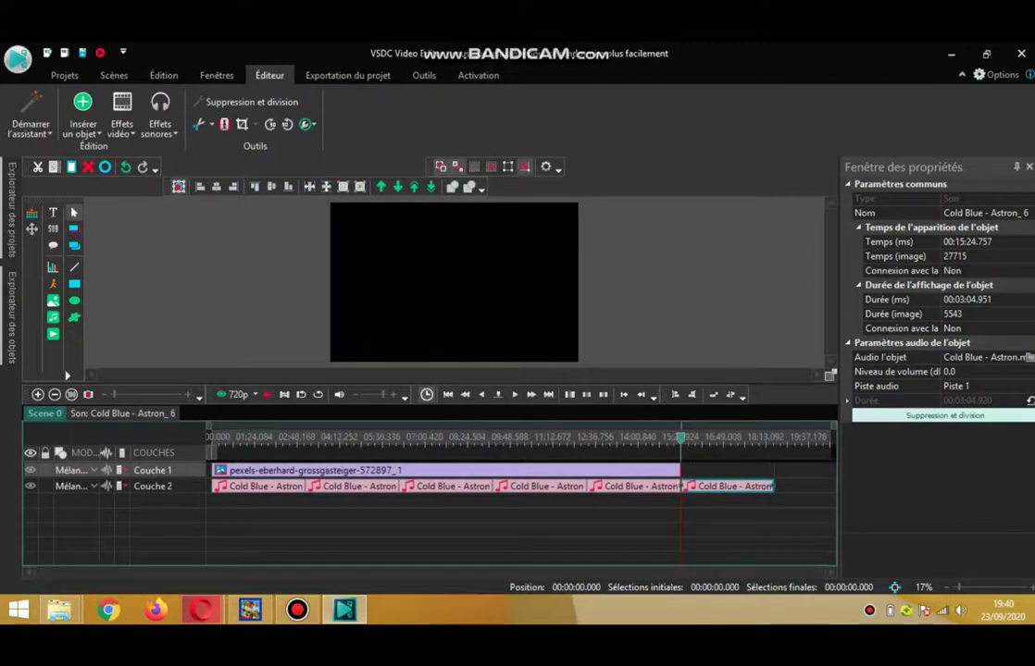
left_click(630, 471)
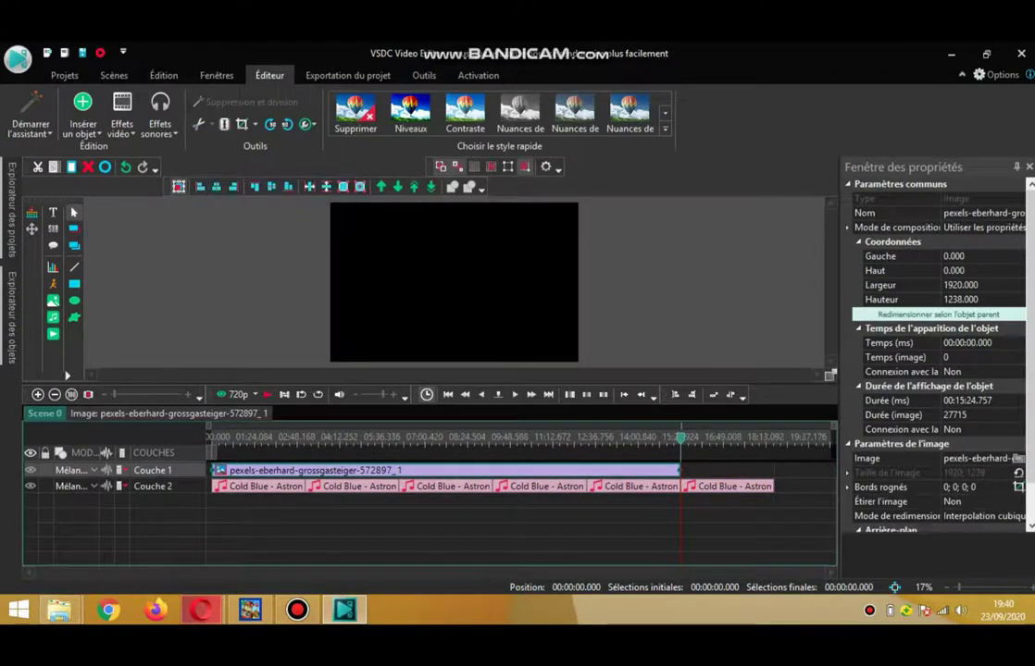
left_click_drag(680, 471, 773, 470)
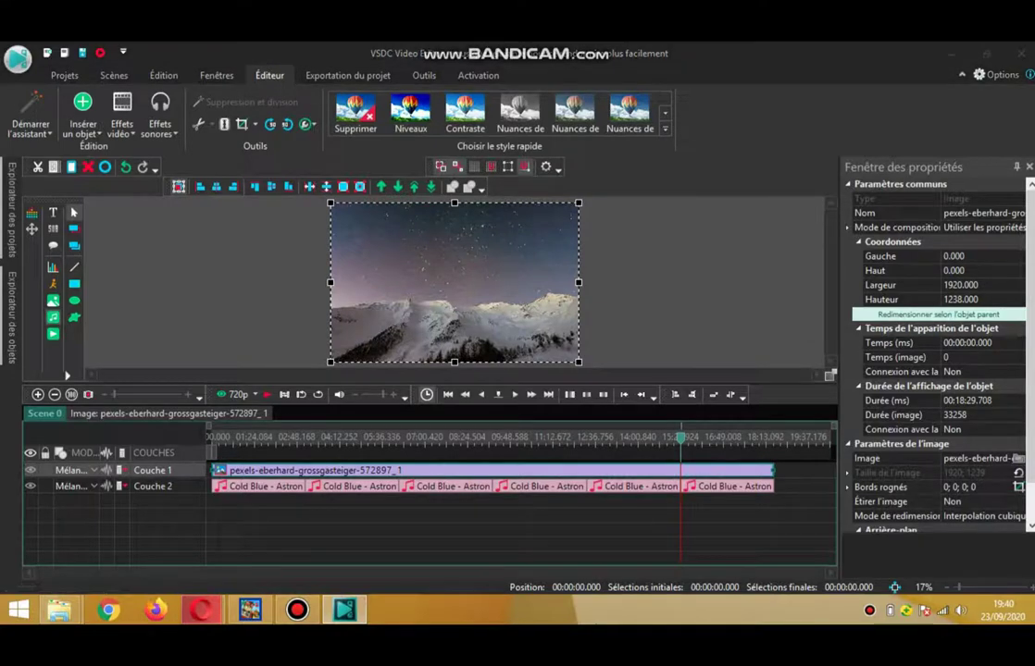
- Insert a seventh copy of Cold Blue - Astron and place it on Couche 2 directly after the sixth
left_click(52, 318)
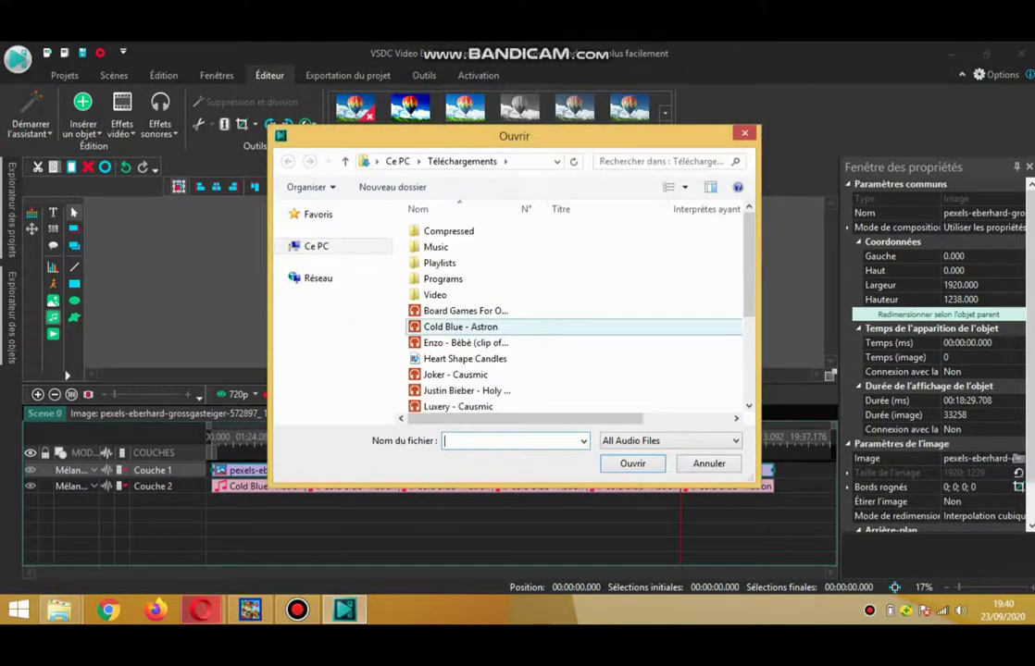
double_click(460, 327)
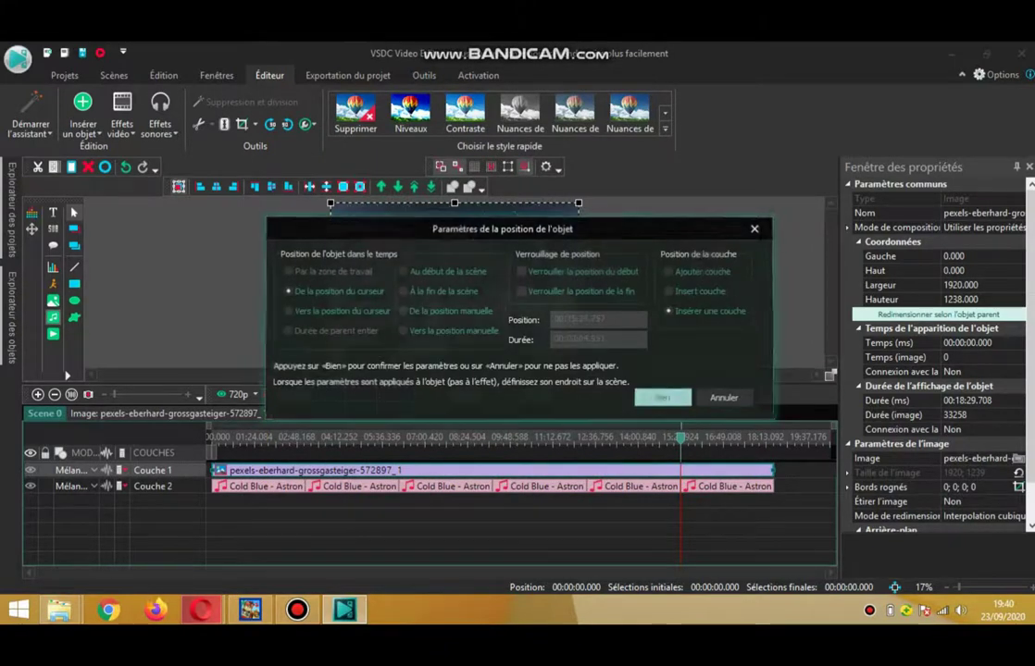
key("Return")
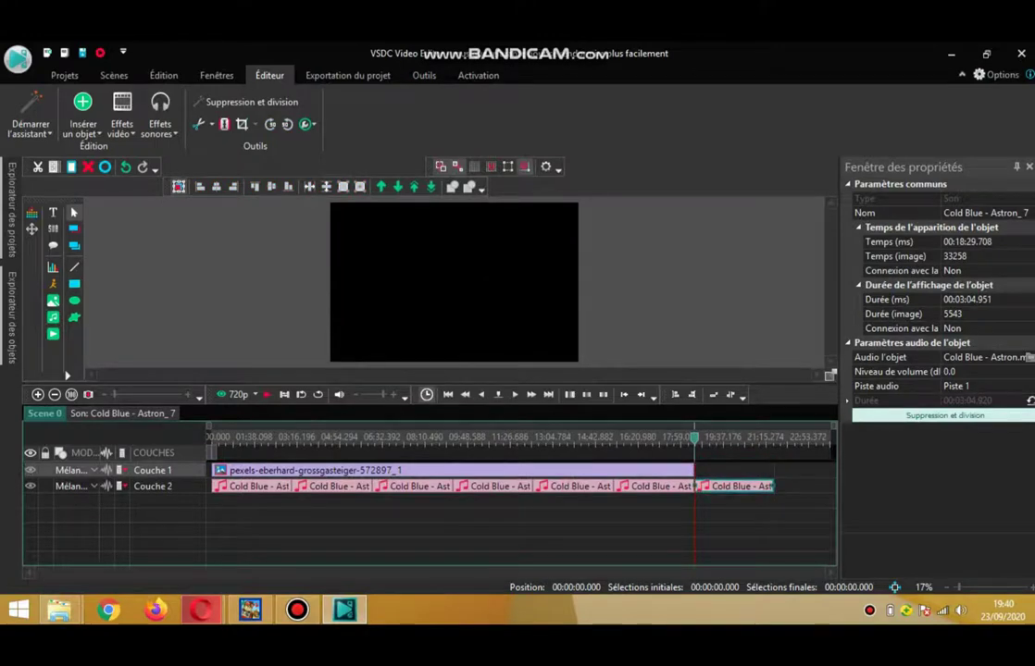
- Insert an eighth copy of Cold Blue - Astron after the seventh on Couche 2 and extend the image clip slightly past it, to about 24:54
mouse_move(12, 318)
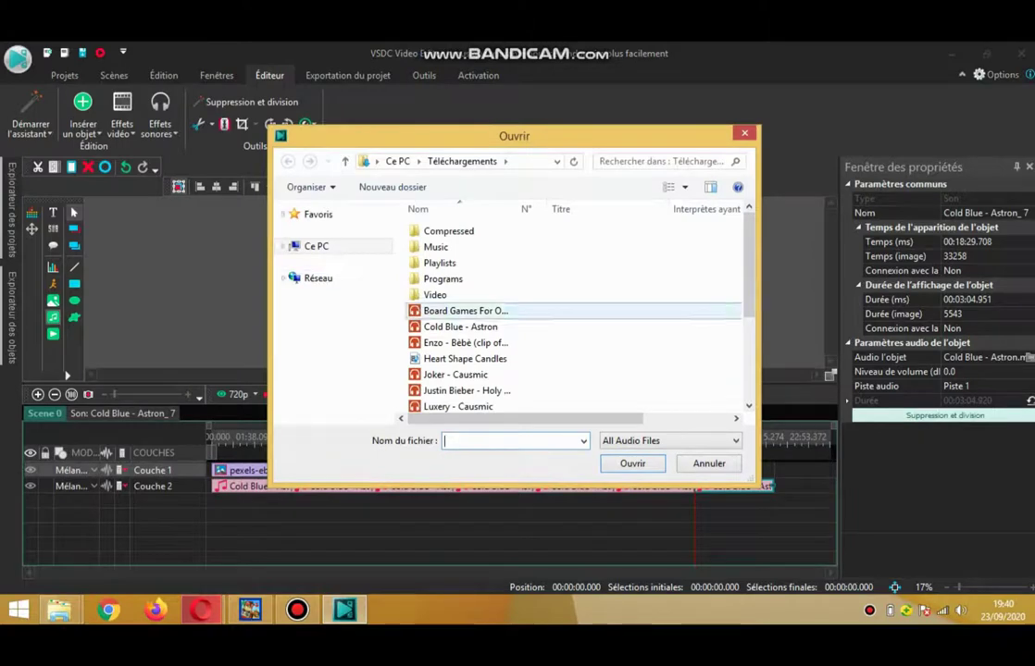
double_click(460, 326)
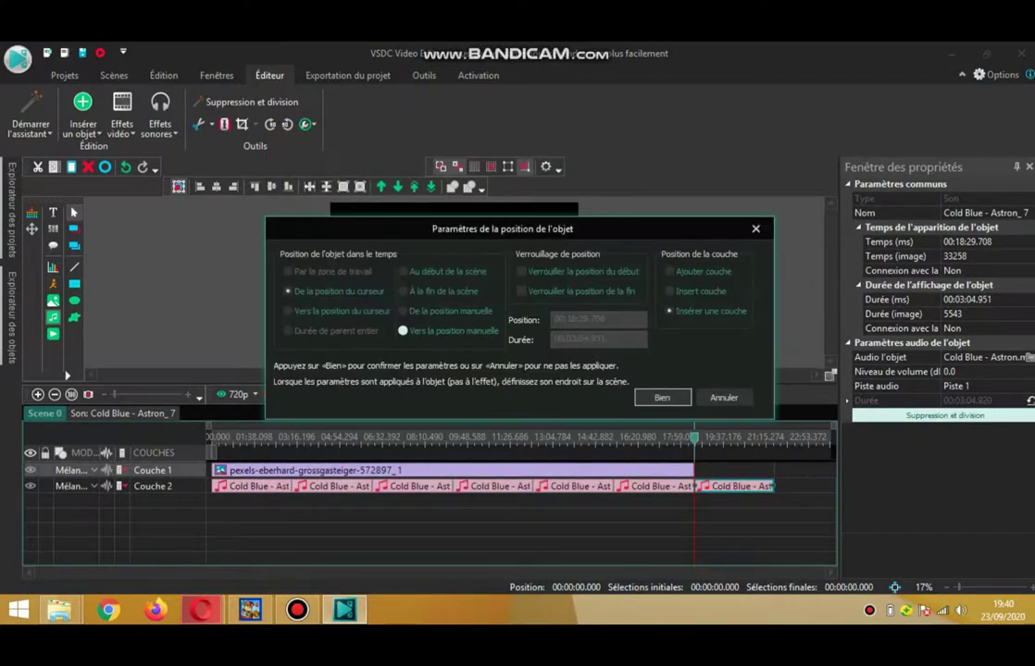
left_click(662, 397)
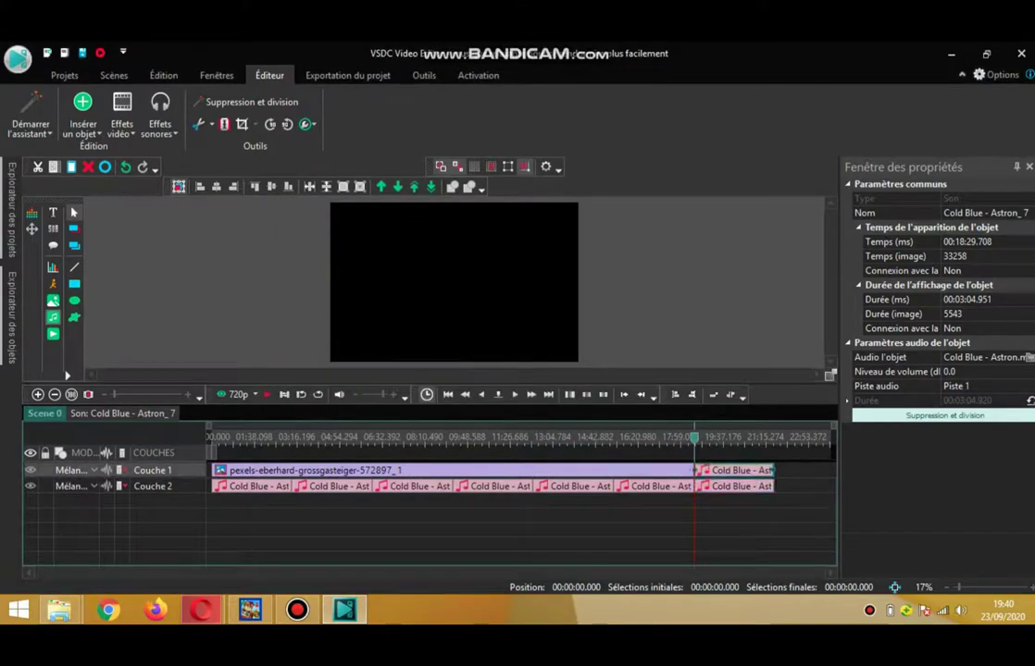
left_click_drag(734, 470, 752, 486)
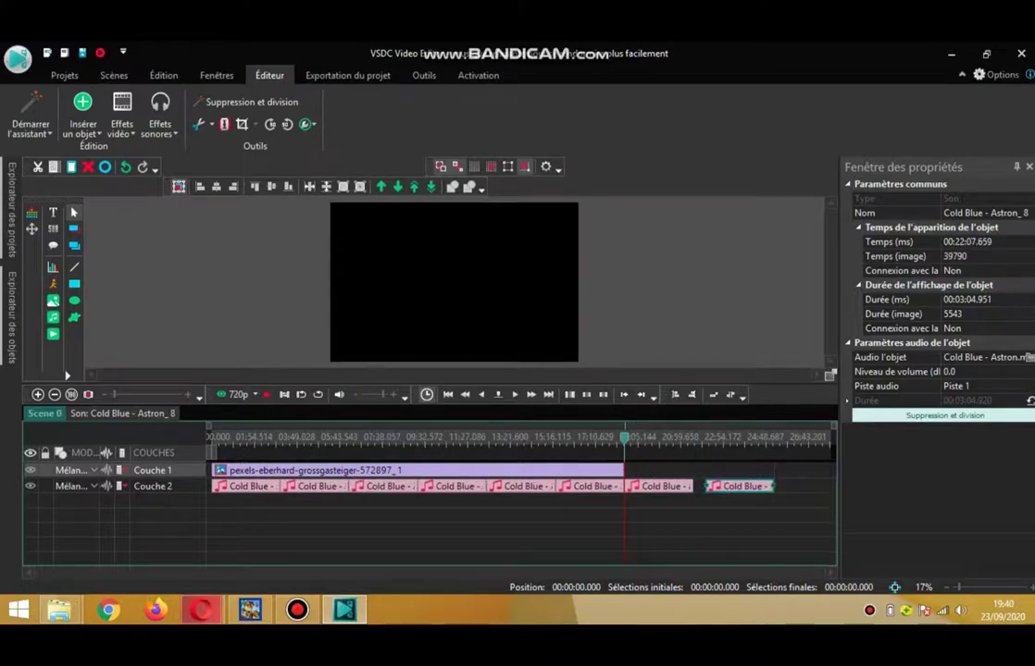
left_click_drag(752, 486, 739, 486)
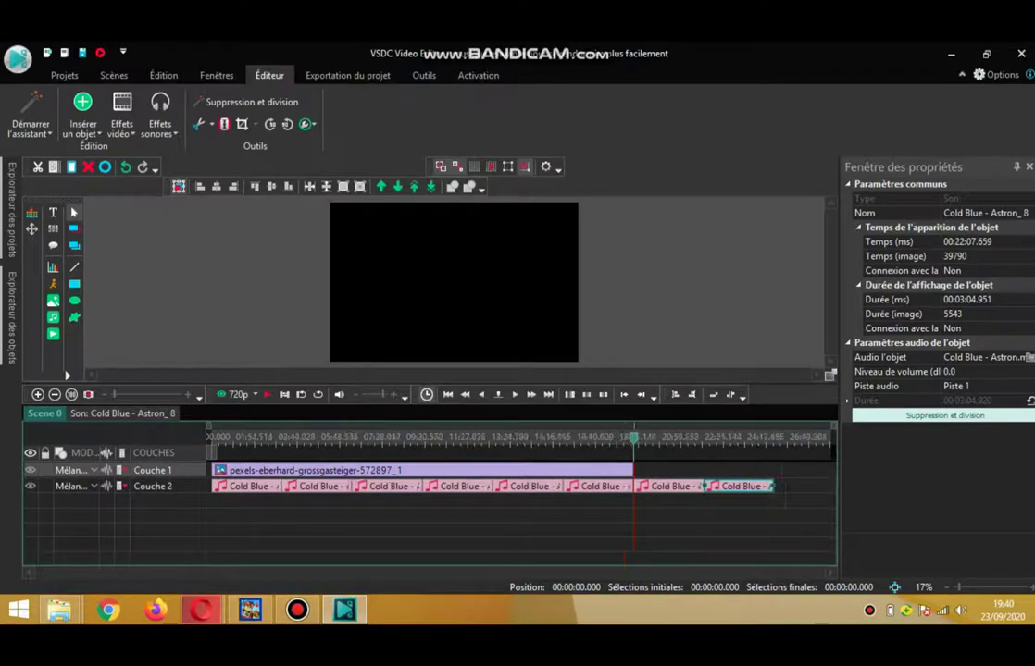
left_click(606, 470)
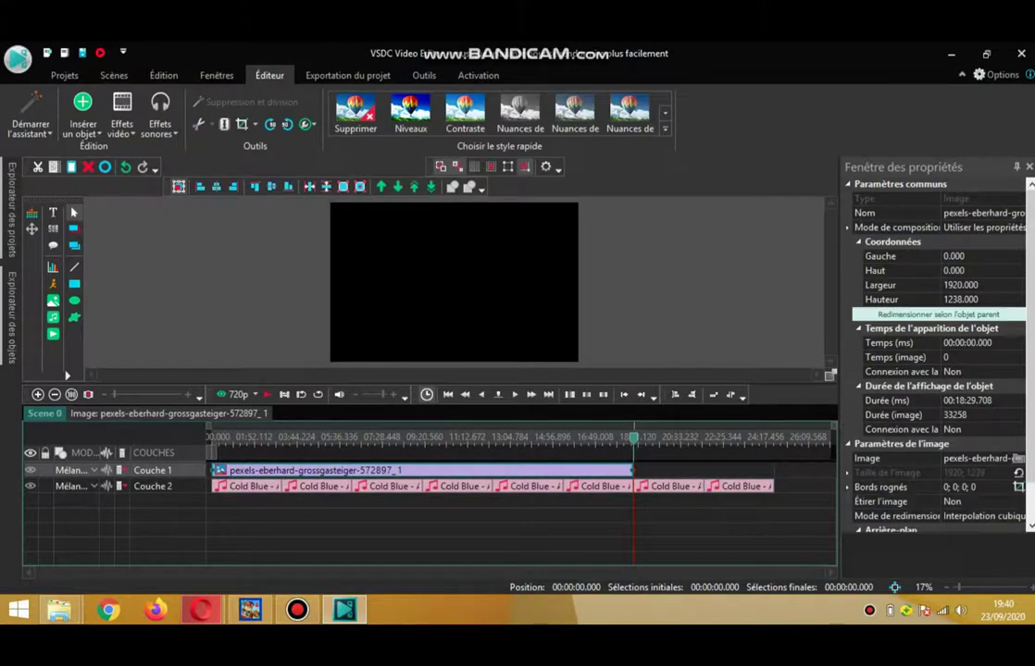
left_click_drag(633, 470, 777, 470)
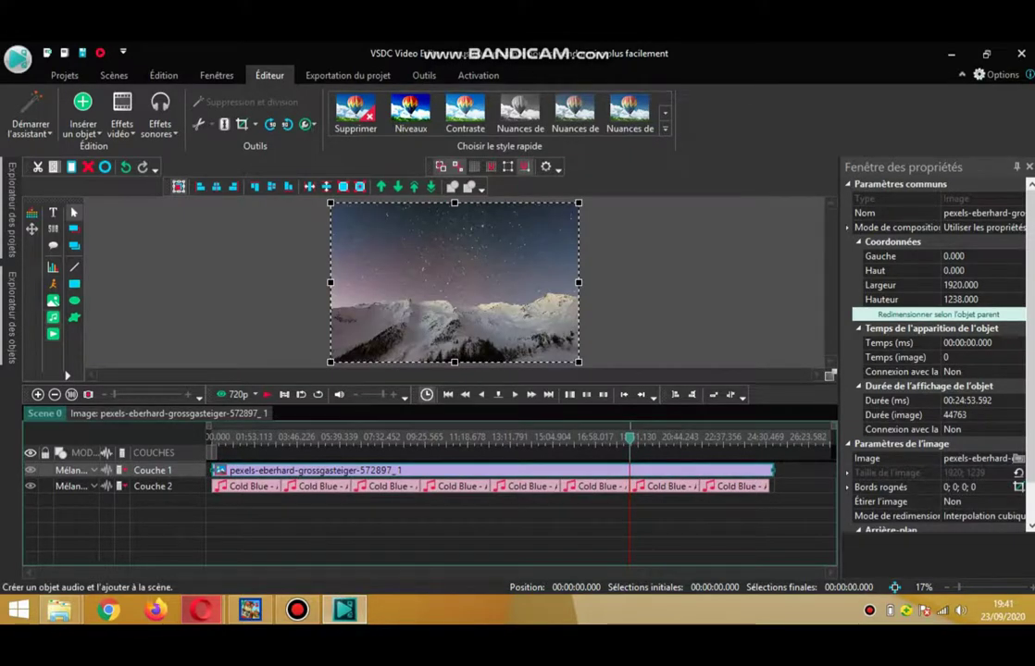
- Insert a ninth copy of Cold Blue - Astron and place it on Couche 2 directly after the eighth
left_click(53, 317)
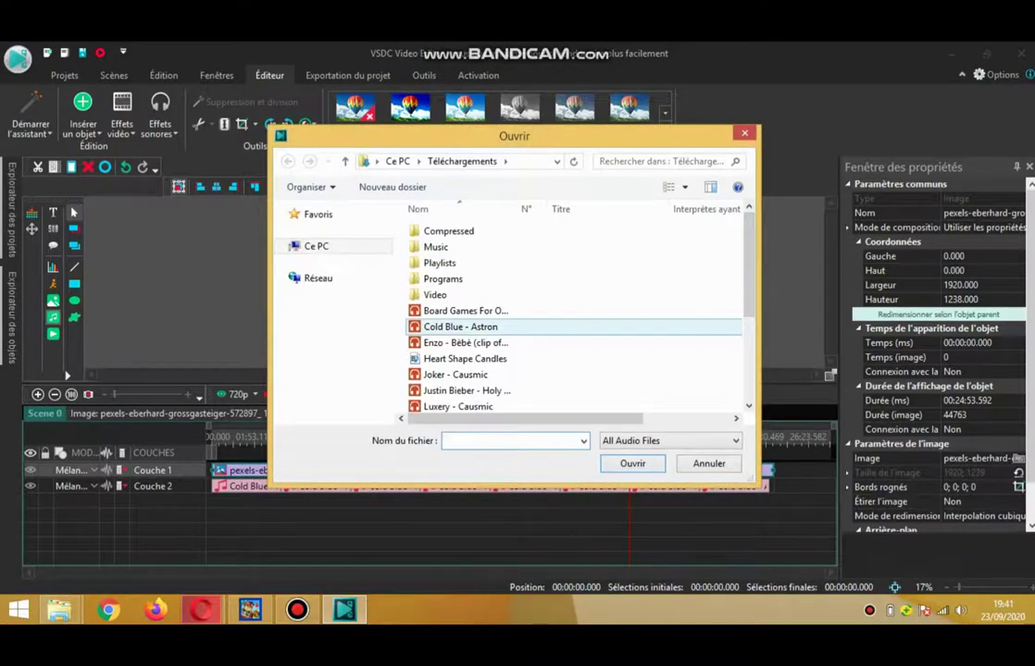
double_click(460, 327)
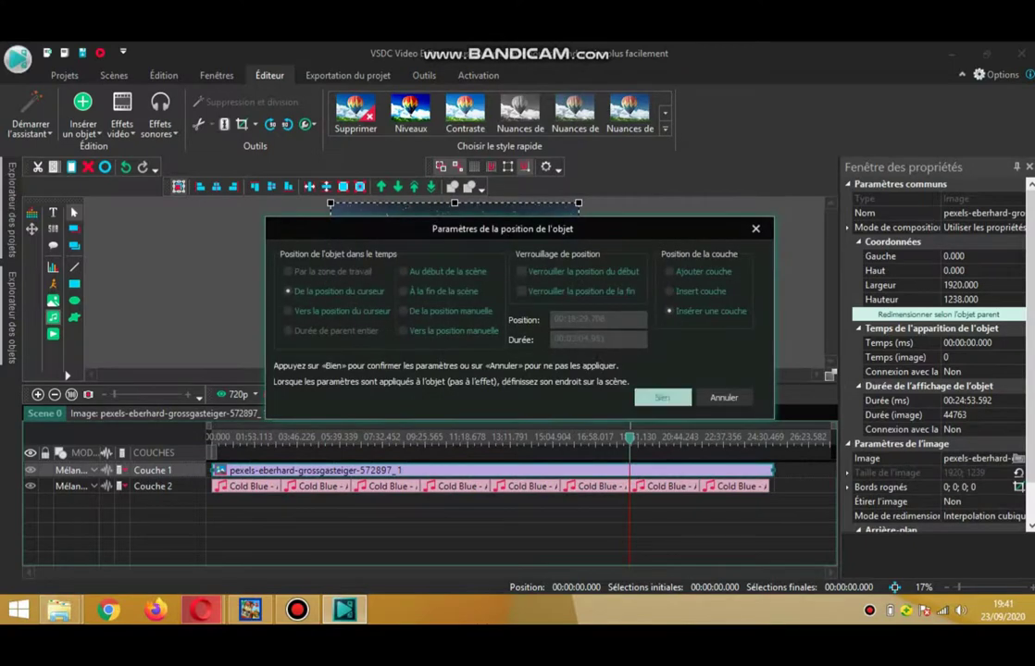
left_click(662, 398)
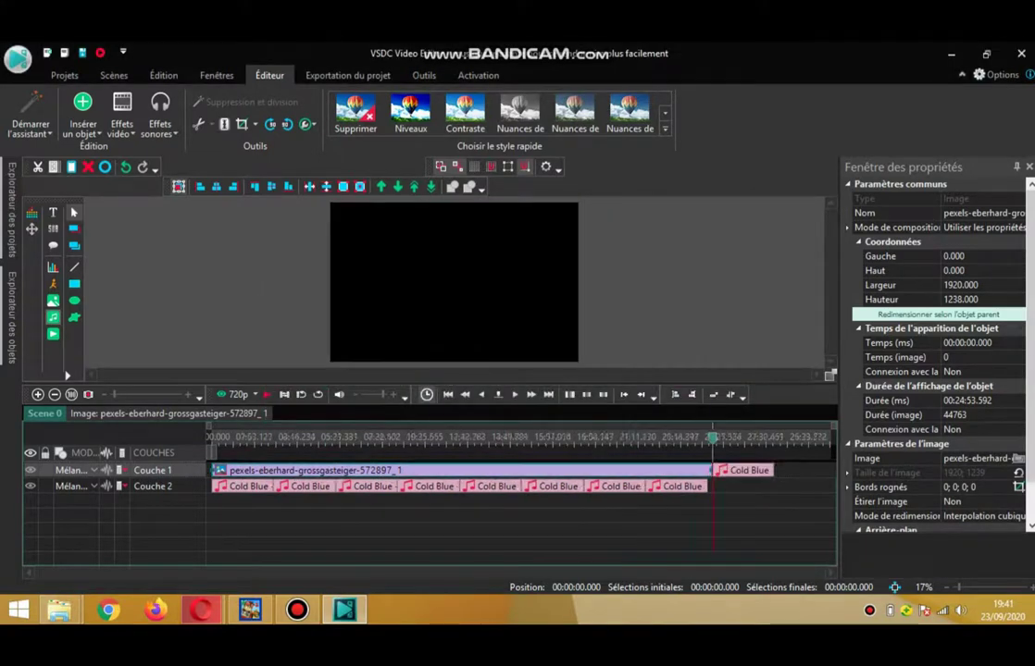
left_click_drag(744, 470, 740, 486)
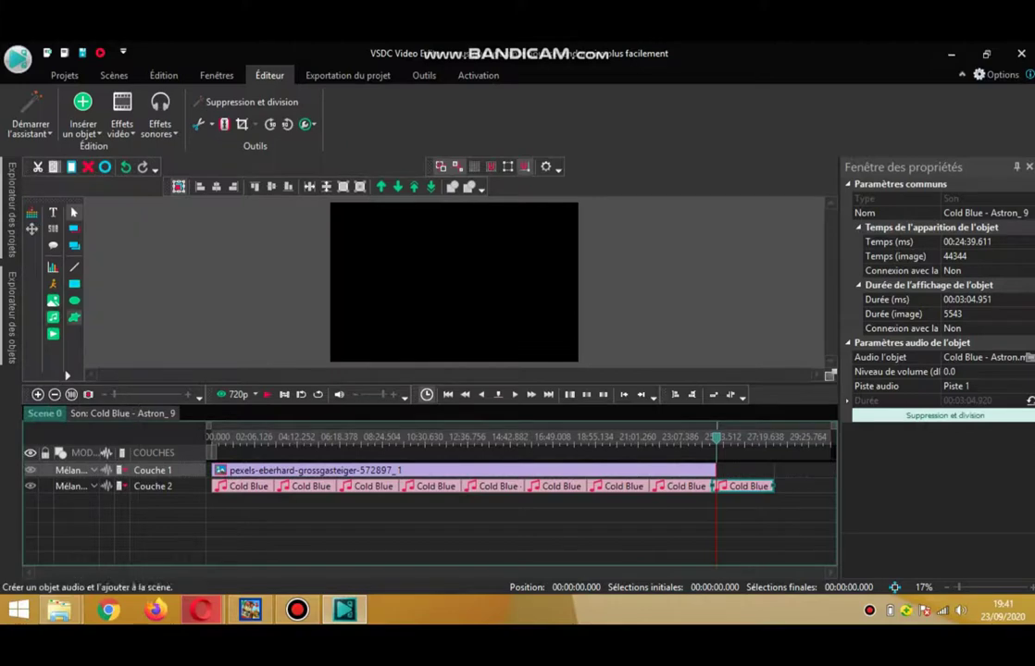
- Insert a tenth copy of Cold Blue - Astron and place it on Couche 2 directly after the ninth
left_click(53, 317)
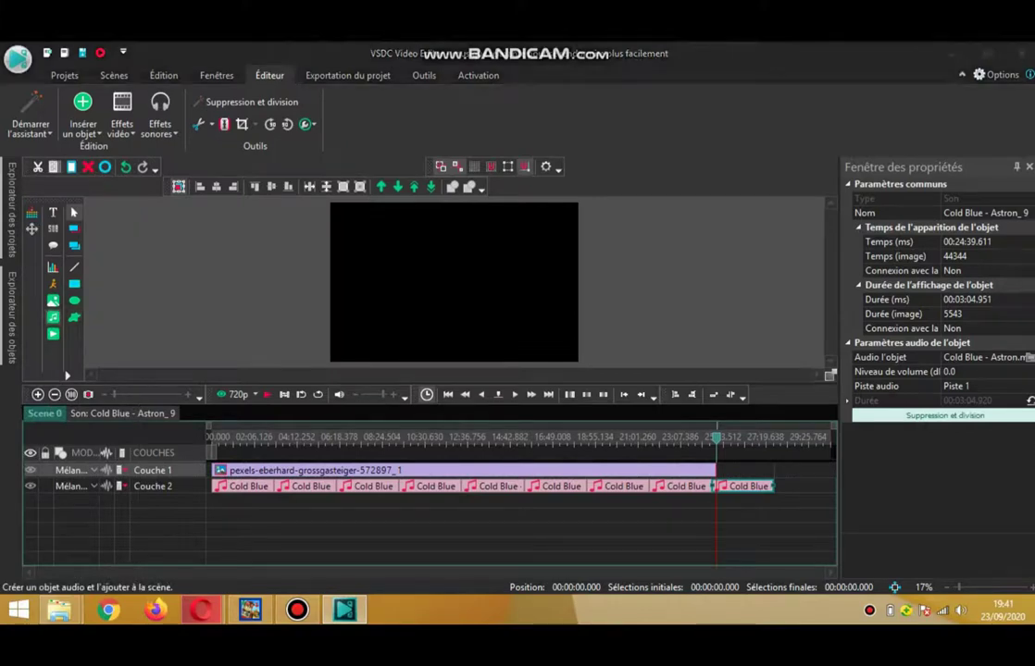
left_click(53, 316)
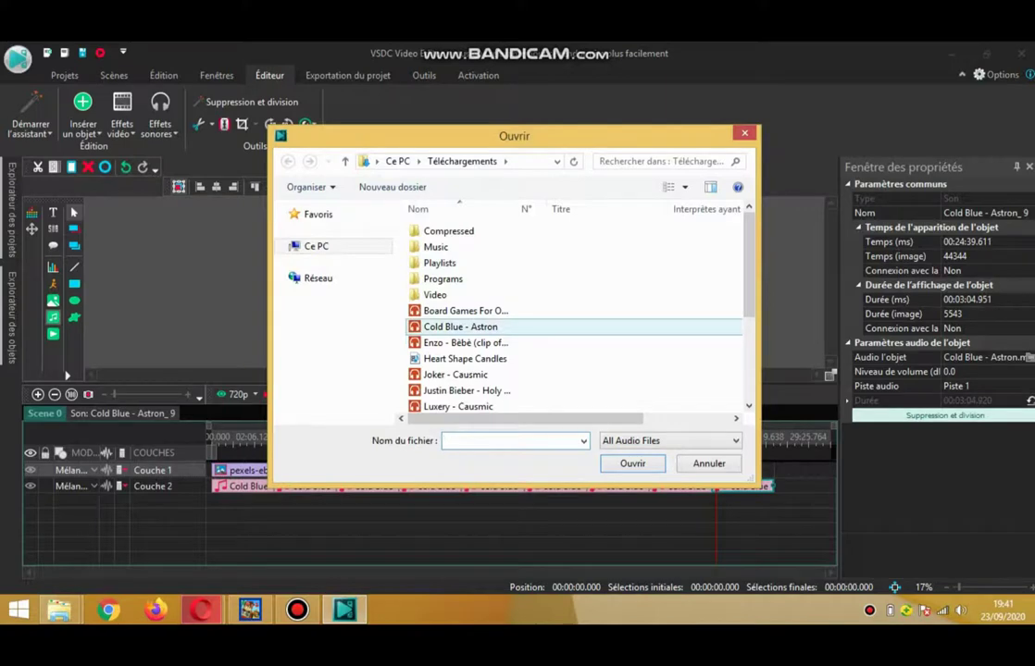
double_click(461, 327)
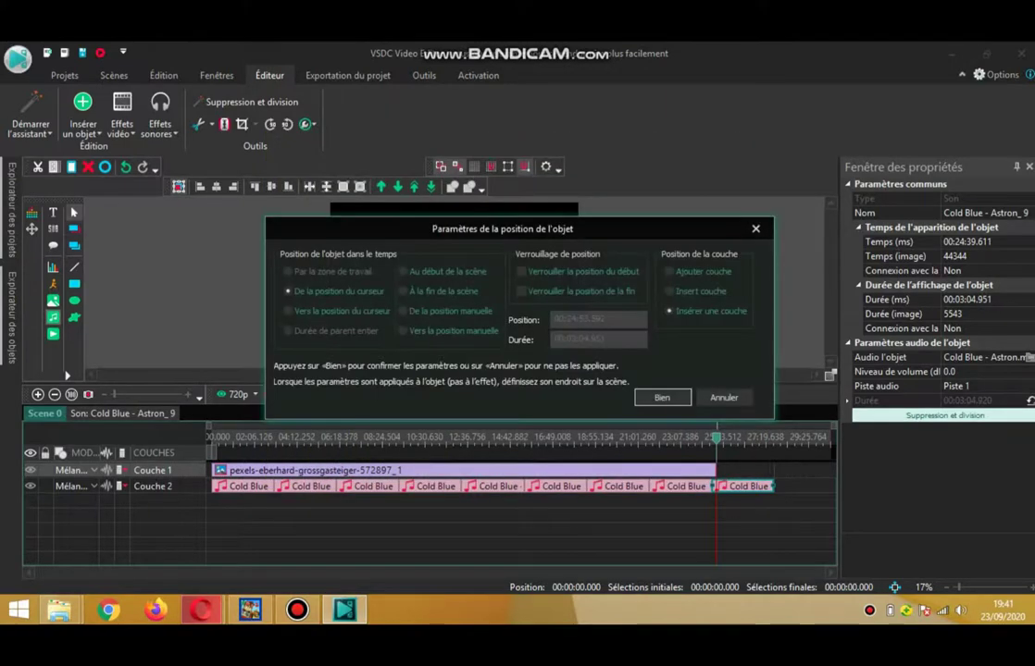
key("Return")
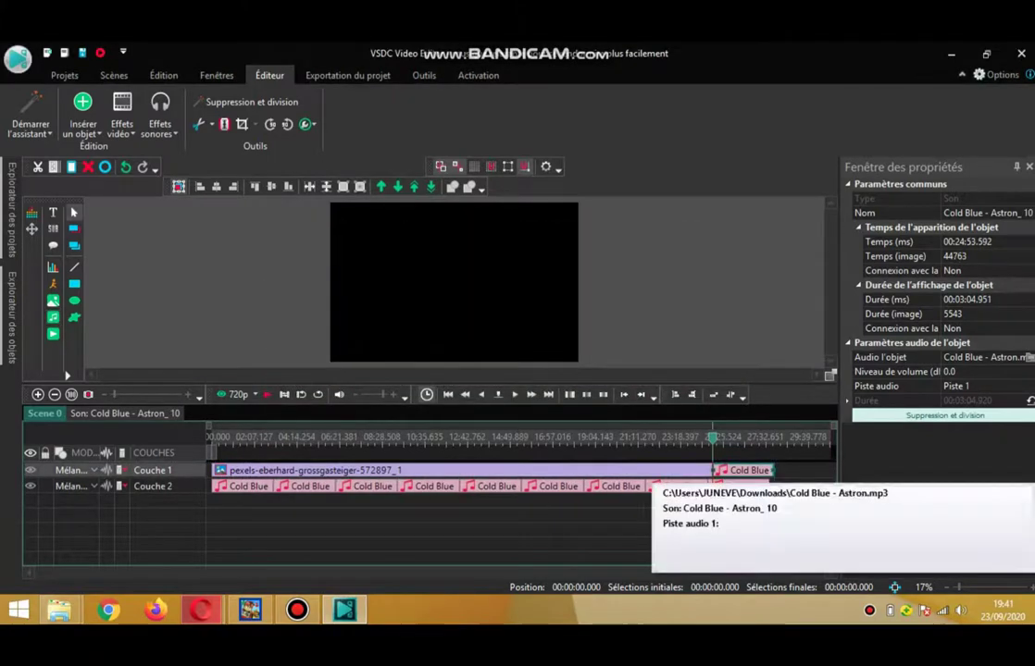
left_click_drag(743, 471, 800, 486)
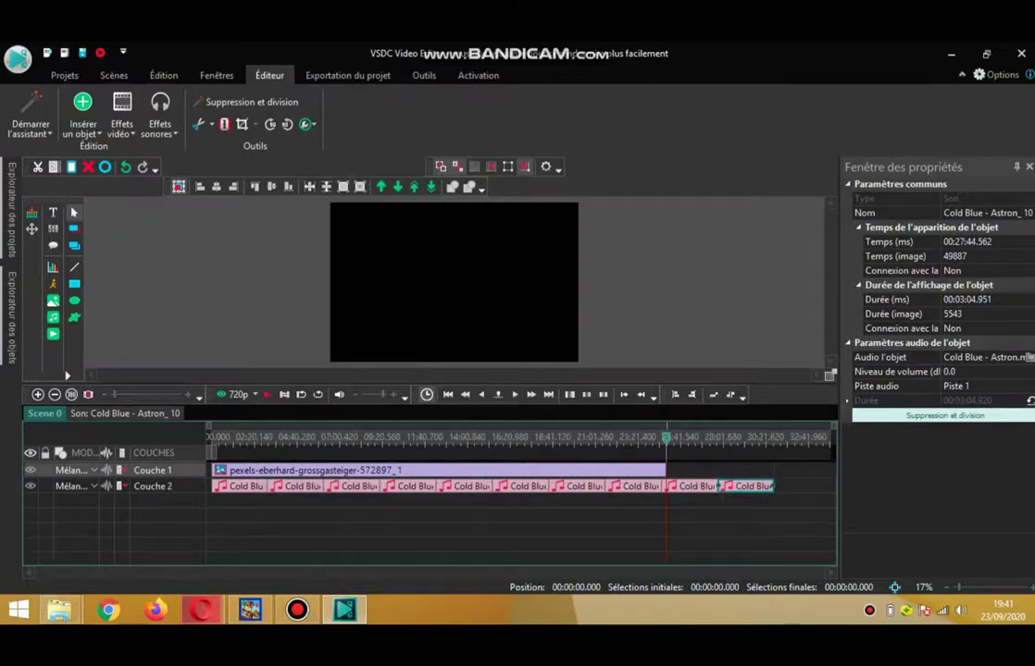
- Extend the image clip on Couche 1 to the end of the tenth audio clip, about 30:50 long
left_click(630, 470)
left_click_drag(664, 470, 778, 470)
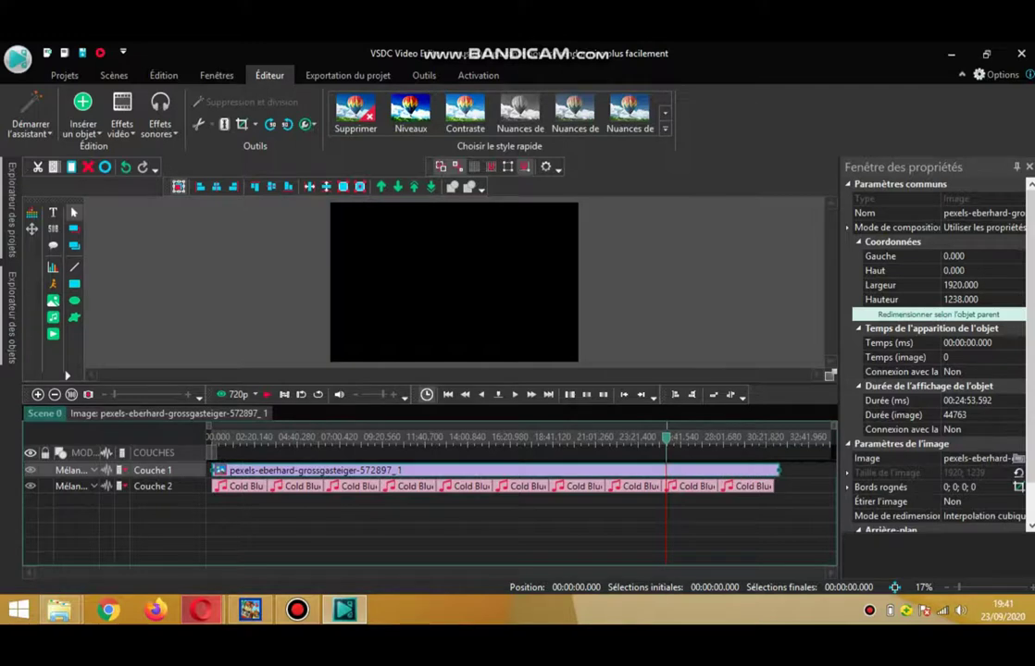
left_click_drag(763, 470, 769, 471)
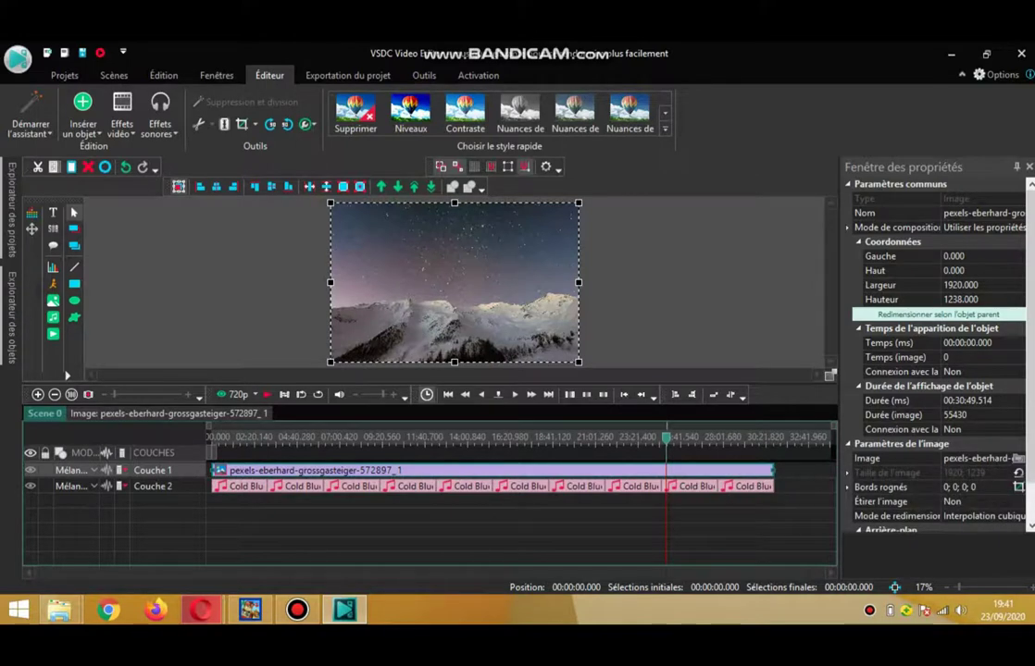
- Set the preview quality to 1080p and play a short stretch of the scene from about 1:27
left_click_drag(666, 438, 238, 437)
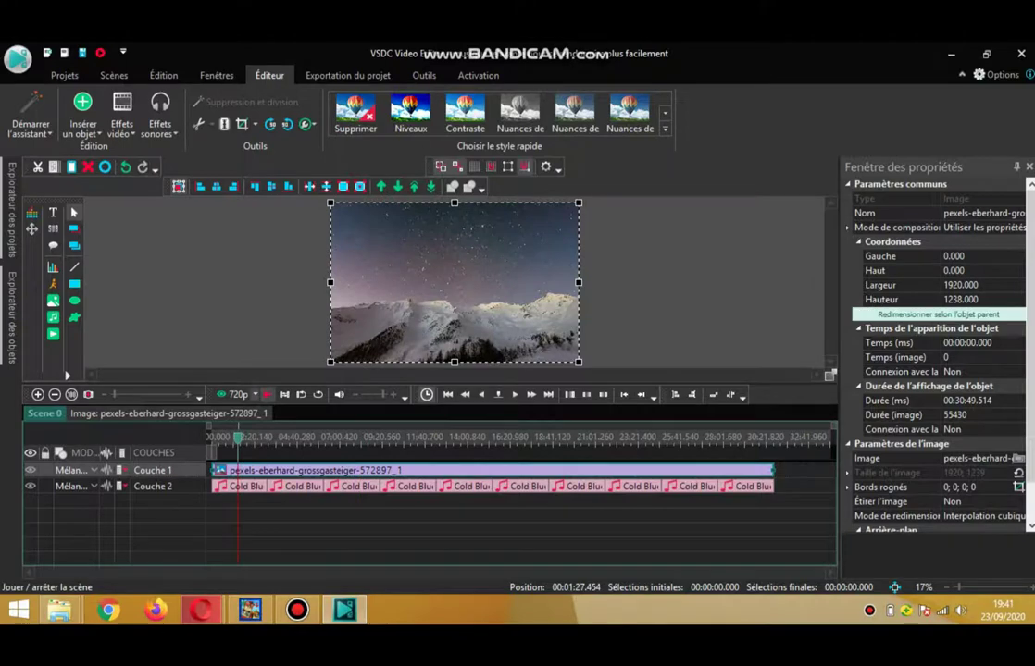
left_click(239, 395)
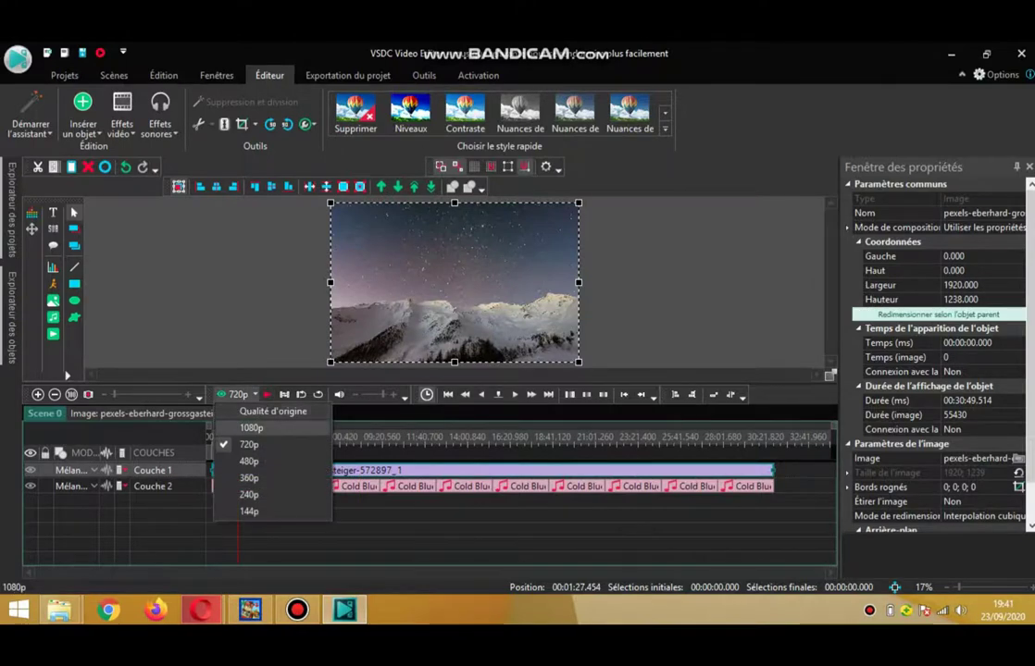
left_click(251, 427)
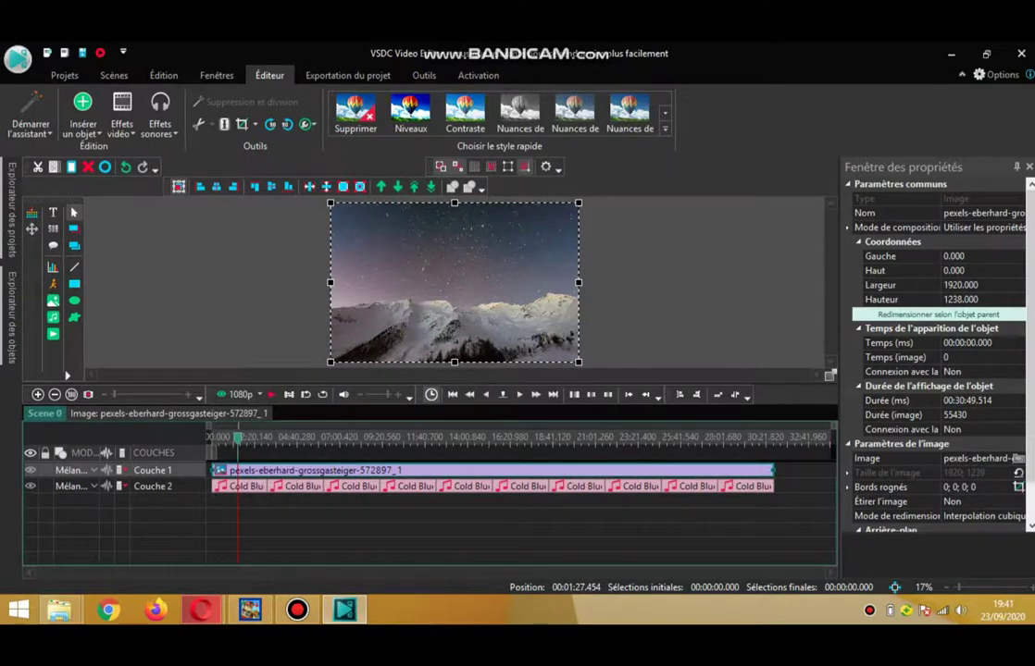
left_click(270, 394)
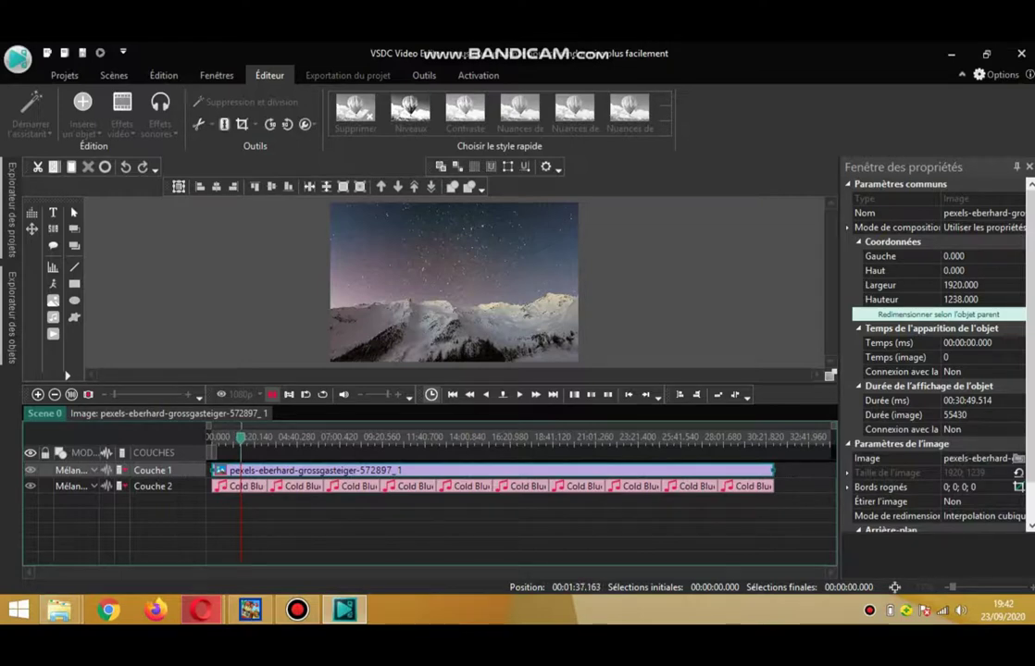
key("space")
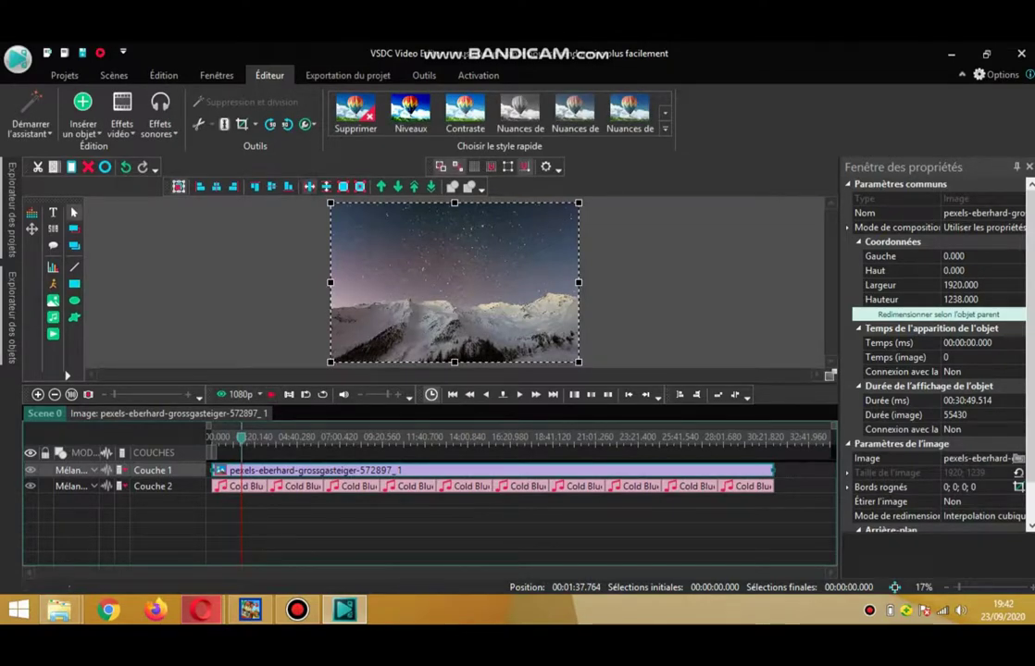
- Choose MPG as the project's export format and set the 16:9 picture's cropping (cadrage) to 100 %
left_click(348, 75)
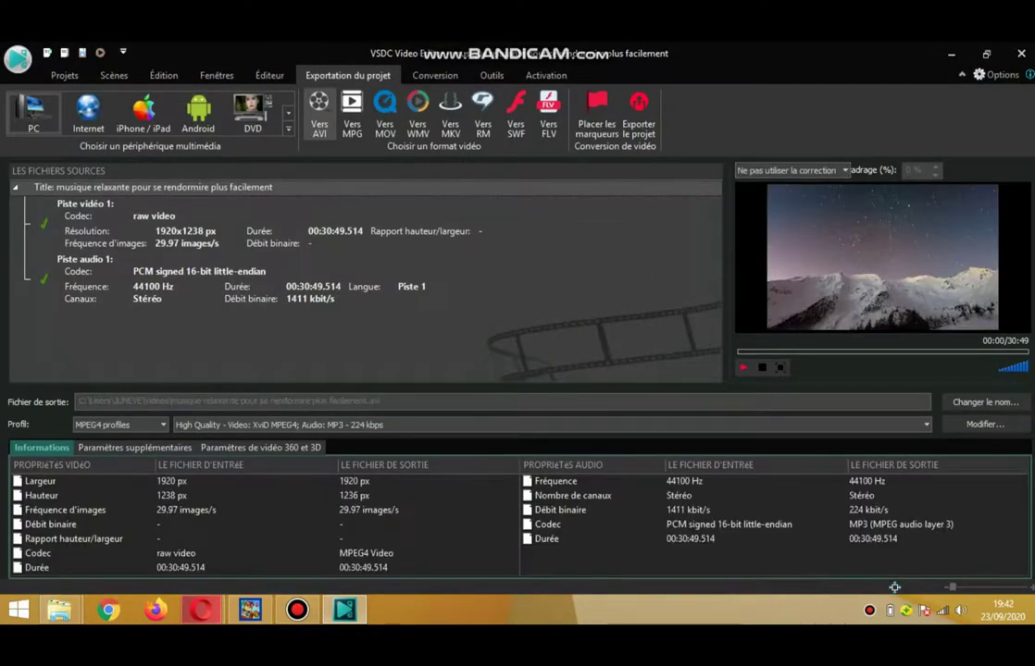
left_click(351, 115)
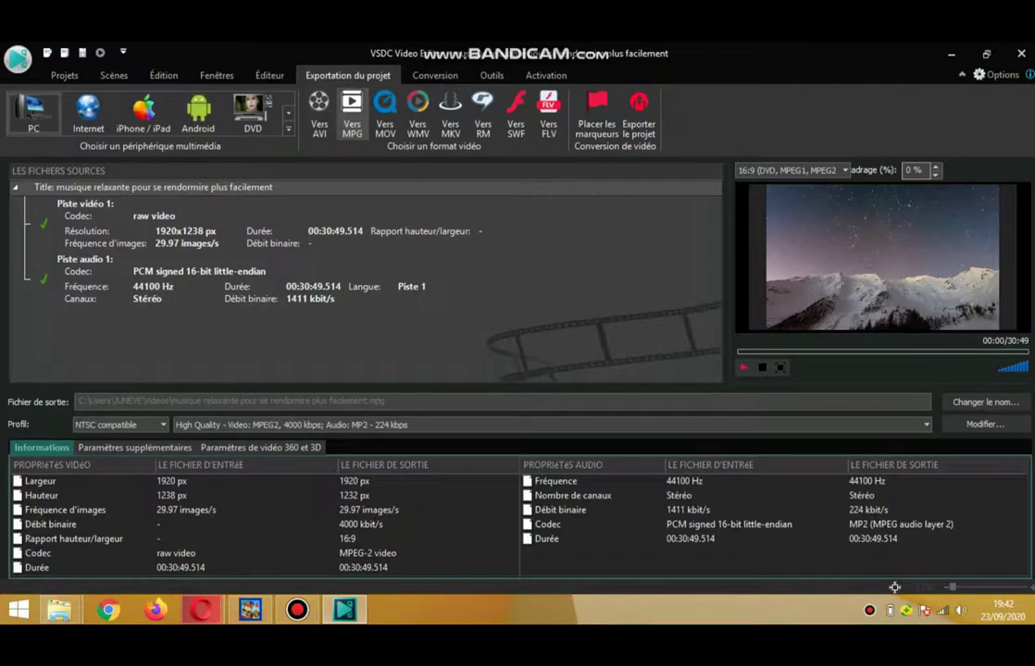
key("BackSpace")
type("&")
type("1")
type("00")
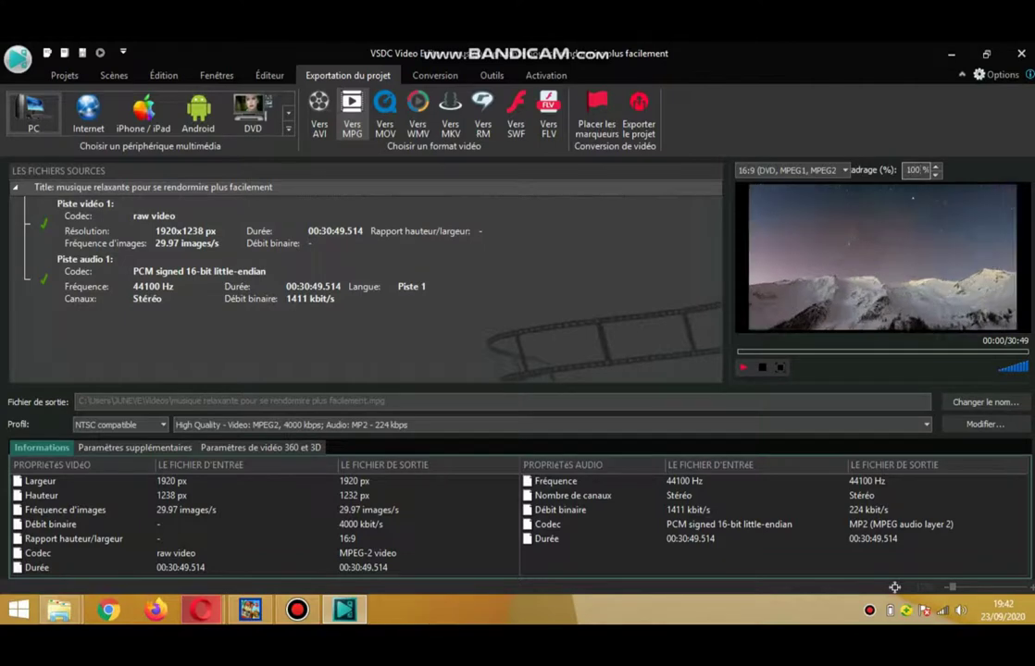
left_click(365, 281)
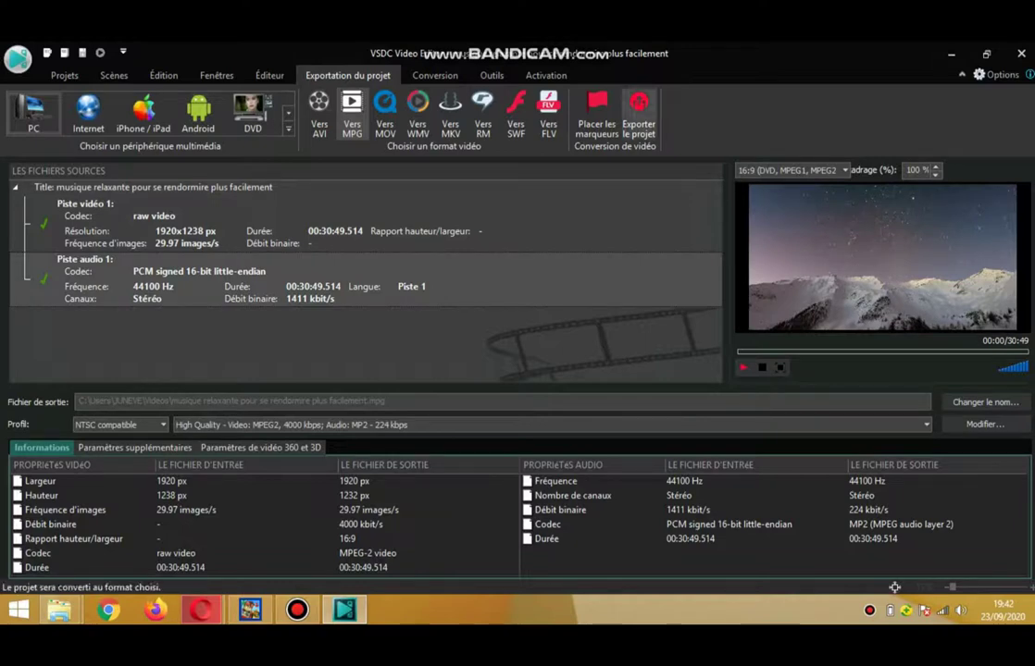
- Start exporting the project to the MPG file, continuing without the premium features
left_click(639, 113)
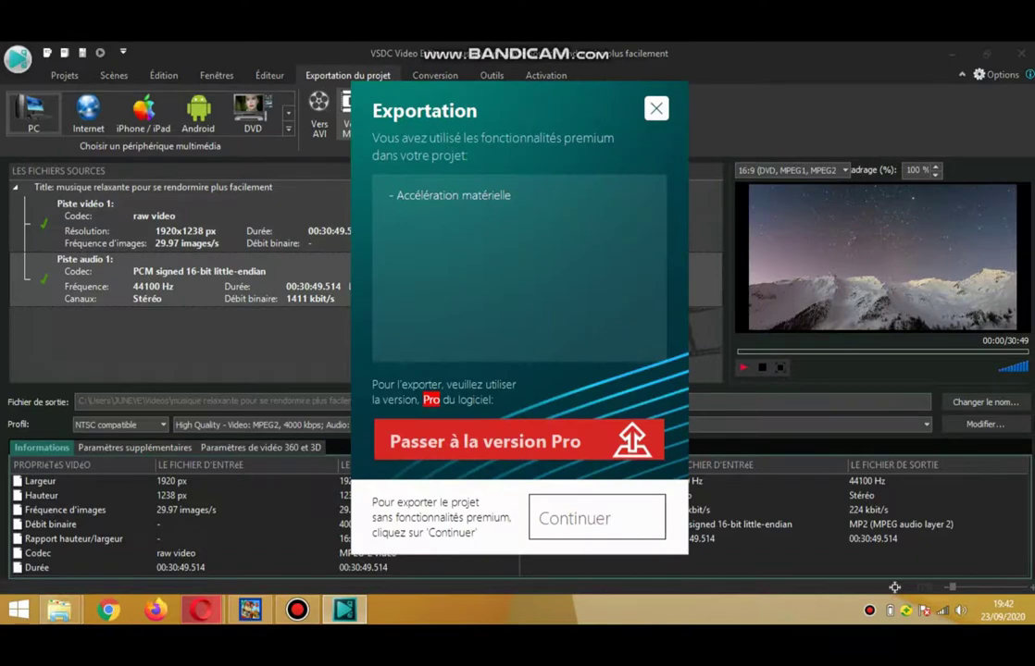
left_click(597, 518)
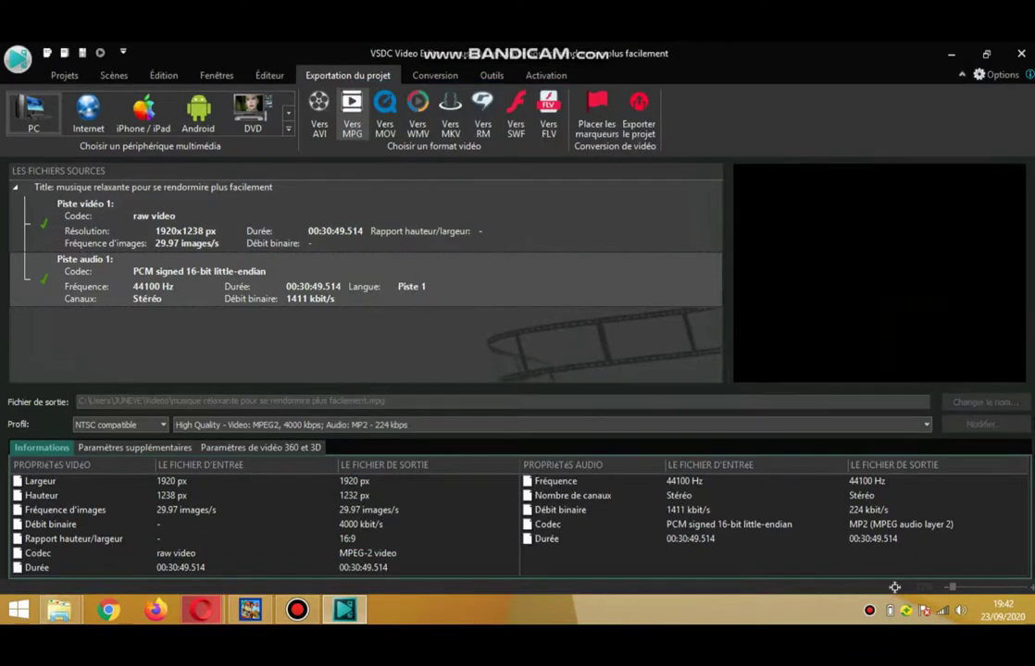